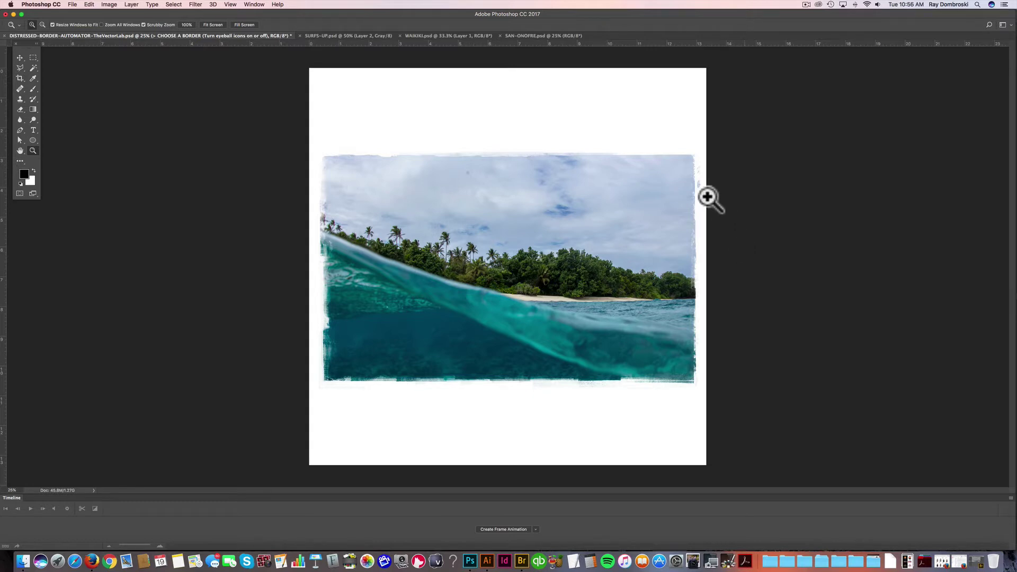
Show the Layers panel and collapse the CHOOSE A BORDER group.
{"action": "left_click", "coordinate": [253, 4]}
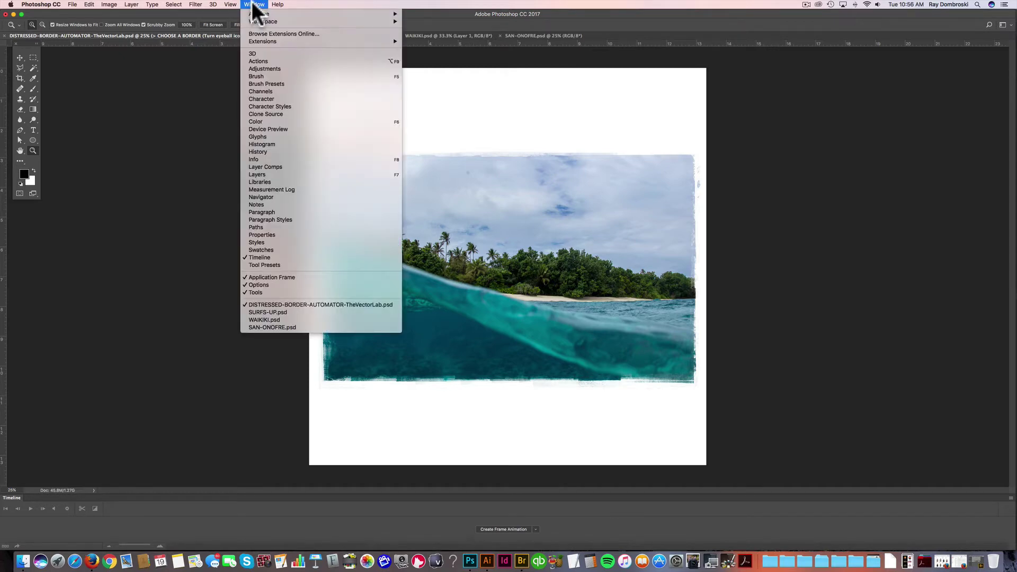
{"action": "left_click", "coordinate": [281, 170]}
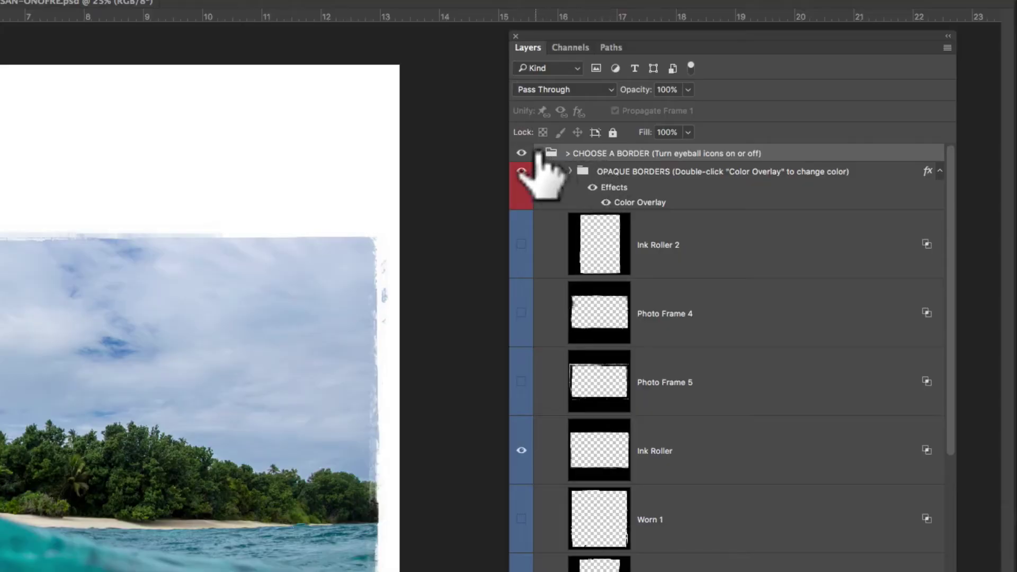
{"action": "left_click", "coordinate": [538, 153]}
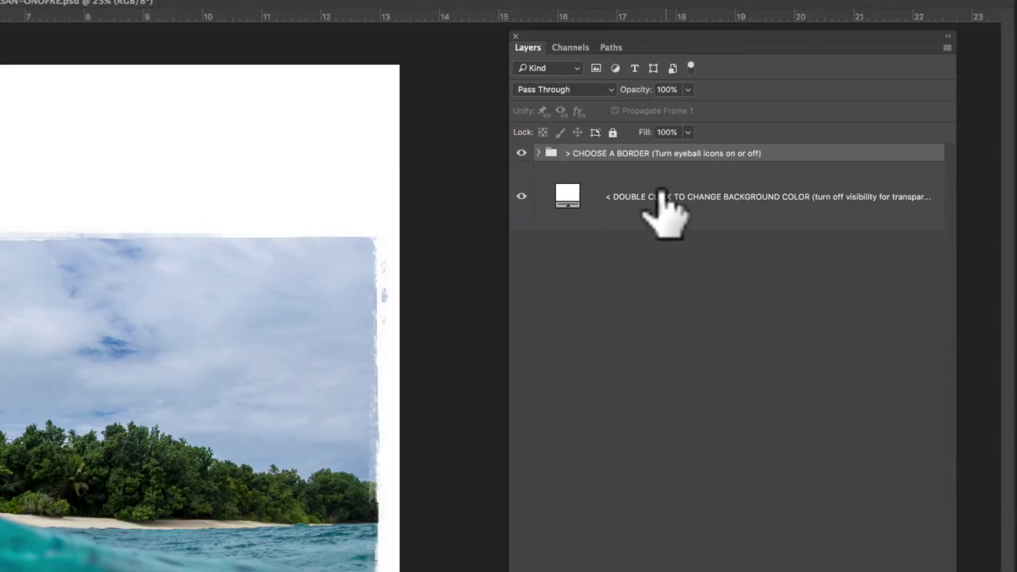
Toggle the white background colour layer off and back on to preview transparency.
{"action": "left_click", "coordinate": [522, 197]}
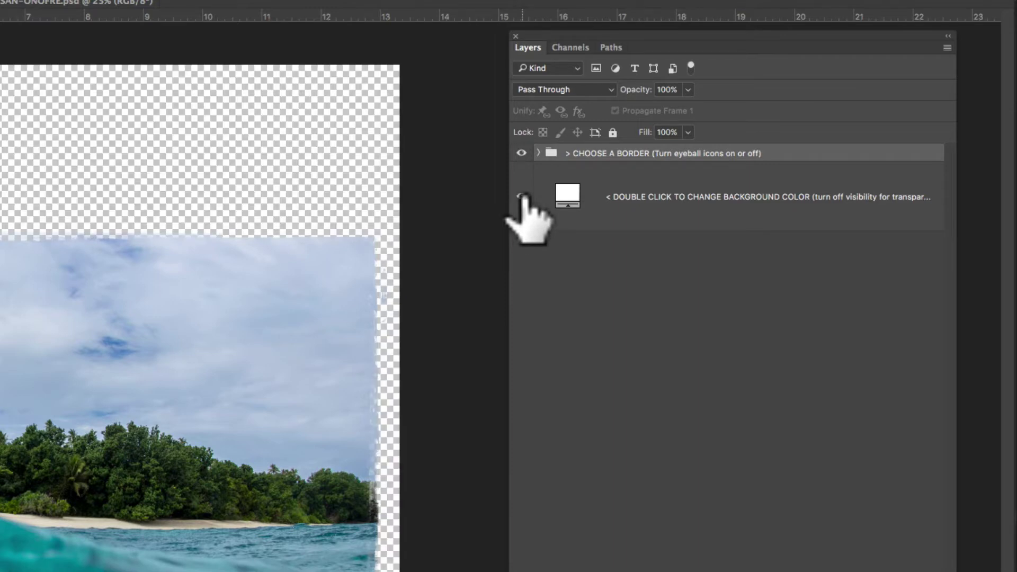
{"action": "left_click", "coordinate": [523, 197]}
{"action": "left_click", "coordinate": [522, 197]}
{"action": "left_click", "coordinate": [522, 197]}
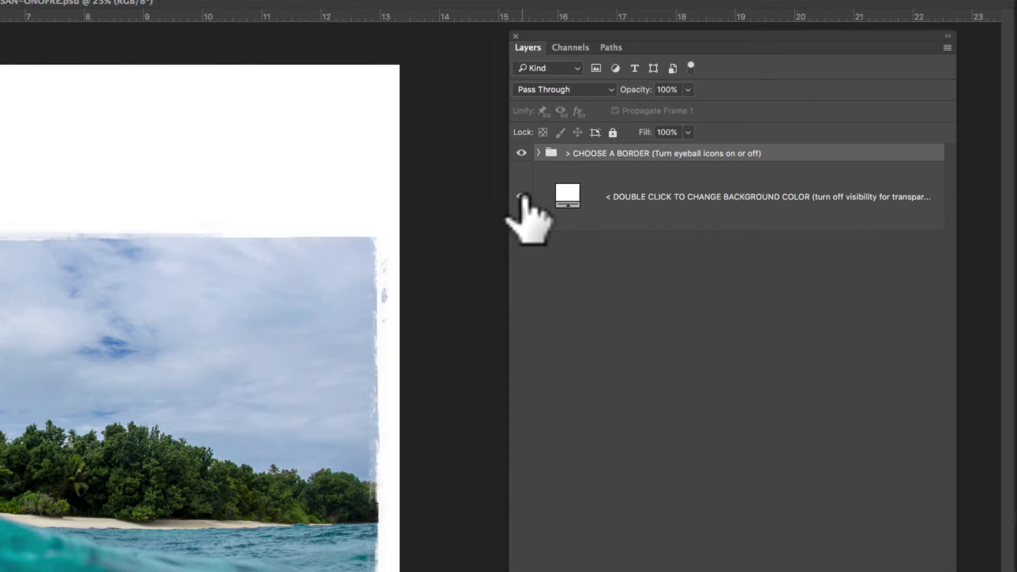
{"action": "left_click", "coordinate": [567, 192]}
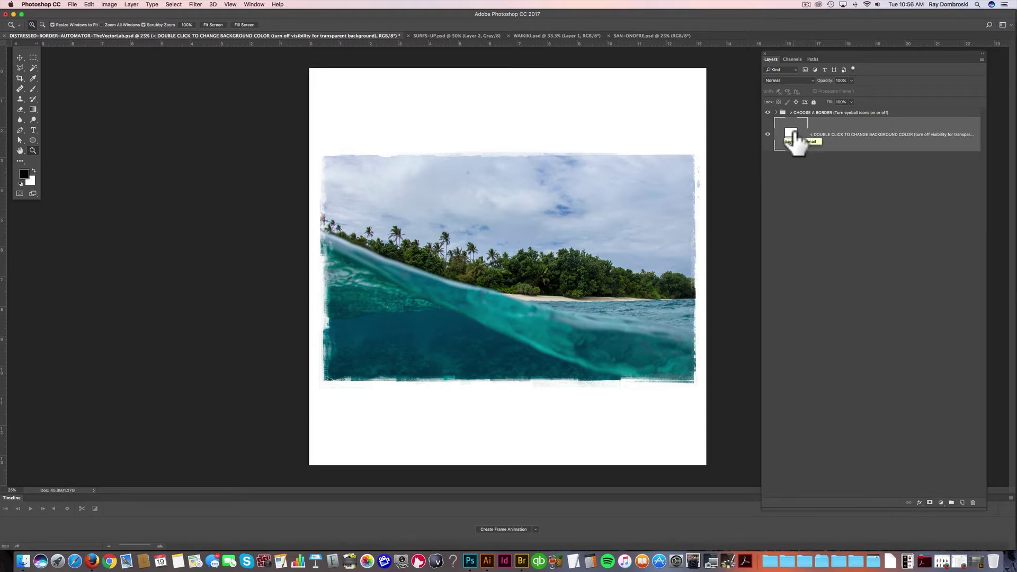
Change the background fill layer's colour to near-black.
{"action": "double_click", "coordinate": [794, 133]}
{"action": "left_click_drag", "start_coordinate": [366, 472], "coordinate": [360, 490]}
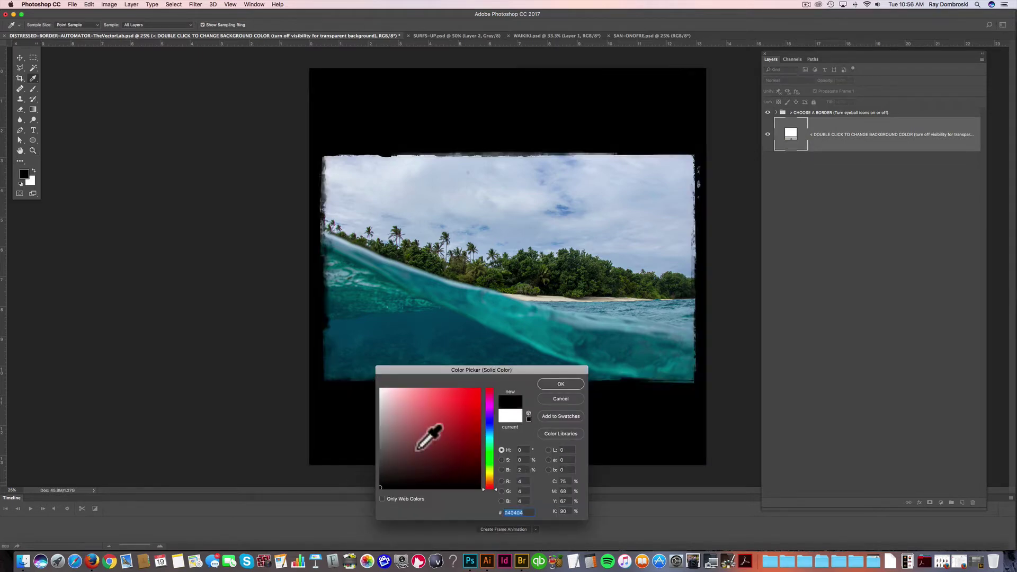
{"action": "left_click", "coordinate": [550, 384]}
{"action": "left_click", "coordinate": [833, 113]}
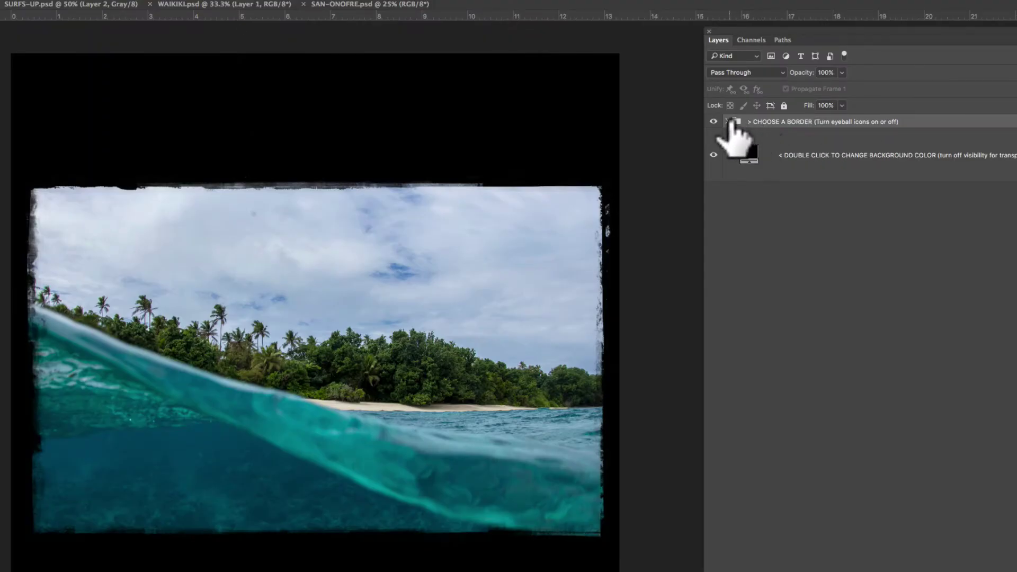
Expand CHOOSE A BORDER, hide Ink Roller, and preview Photo Frame 5, Photo Frame 4 and Ink Roller 2.
{"action": "left_click", "coordinate": [727, 121]}
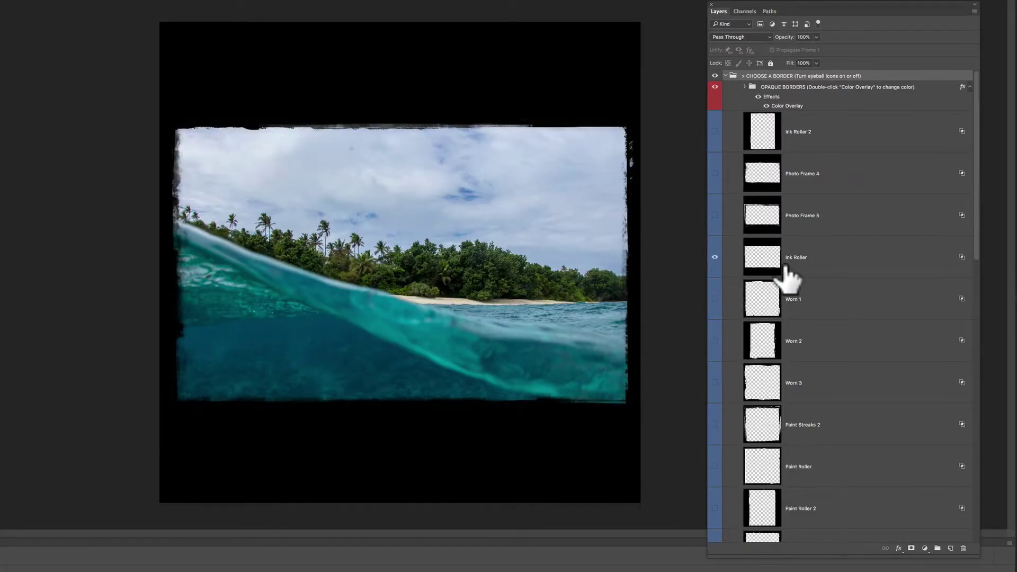
{"action": "left_click", "coordinate": [714, 258]}
{"action": "left_click", "coordinate": [715, 257]}
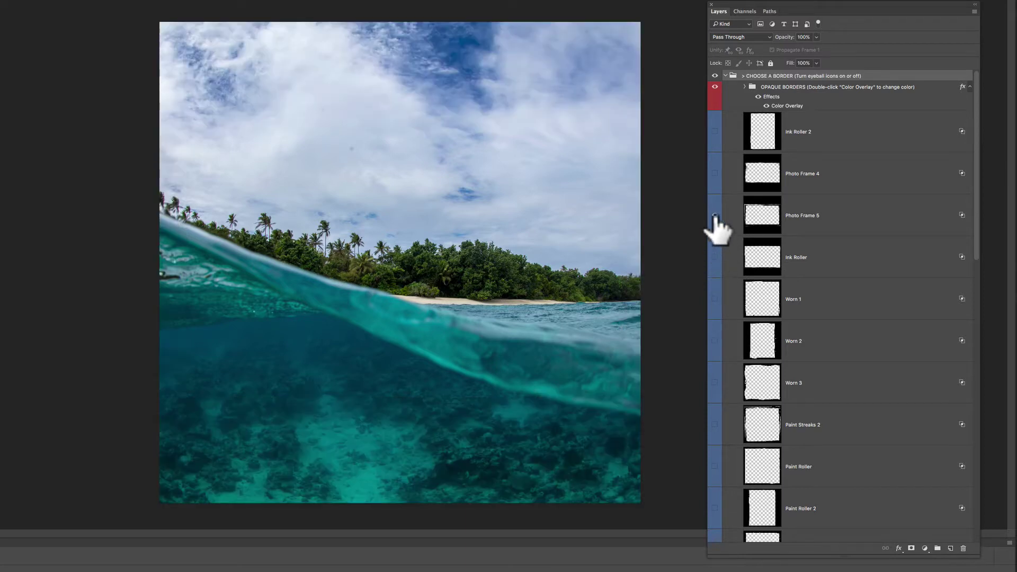
{"action": "left_click", "coordinate": [715, 215]}
{"action": "left_click", "coordinate": [715, 216]}
{"action": "left_click", "coordinate": [715, 173]}
{"action": "left_click", "coordinate": [715, 174]}
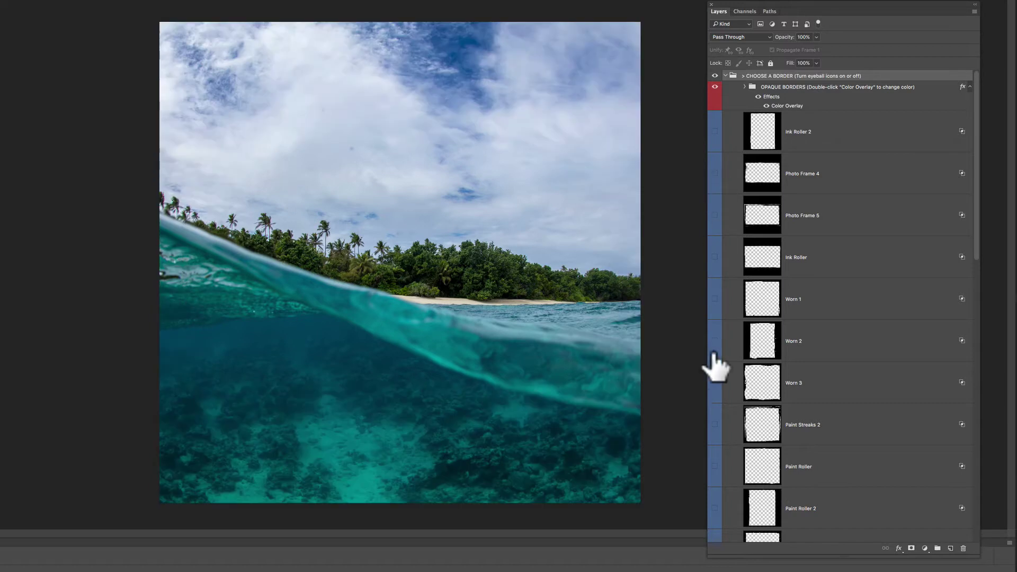
{"action": "left_click", "coordinate": [715, 132]}
{"action": "left_click", "coordinate": [715, 131]}
Preview the Worn 1, Worn 2 and Paint Streaks 2 borders, then show Chunky Paint Roller.
{"action": "left_click", "coordinate": [715, 299]}
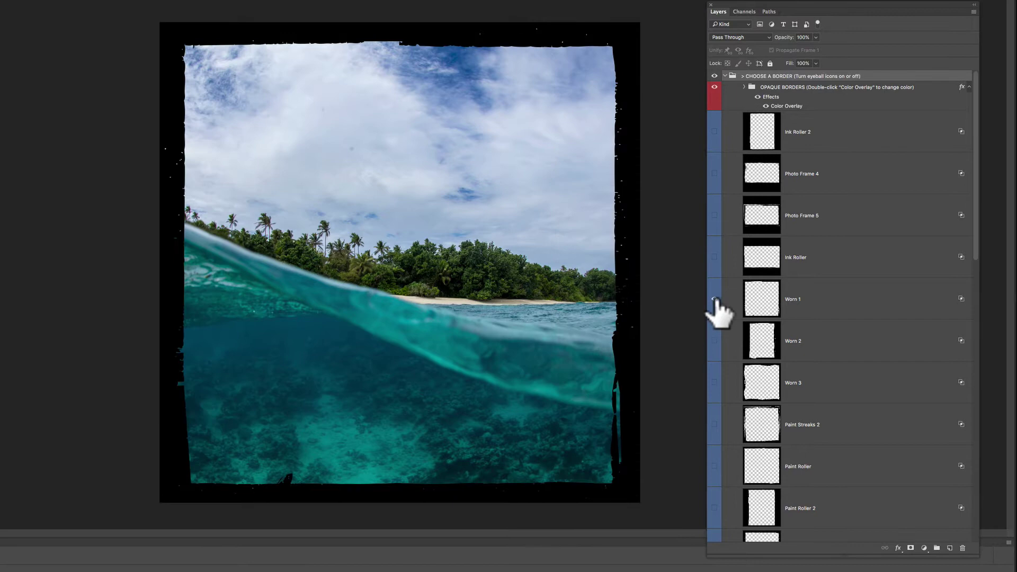
{"action": "left_click", "coordinate": [714, 299]}
{"action": "left_click", "coordinate": [715, 341]}
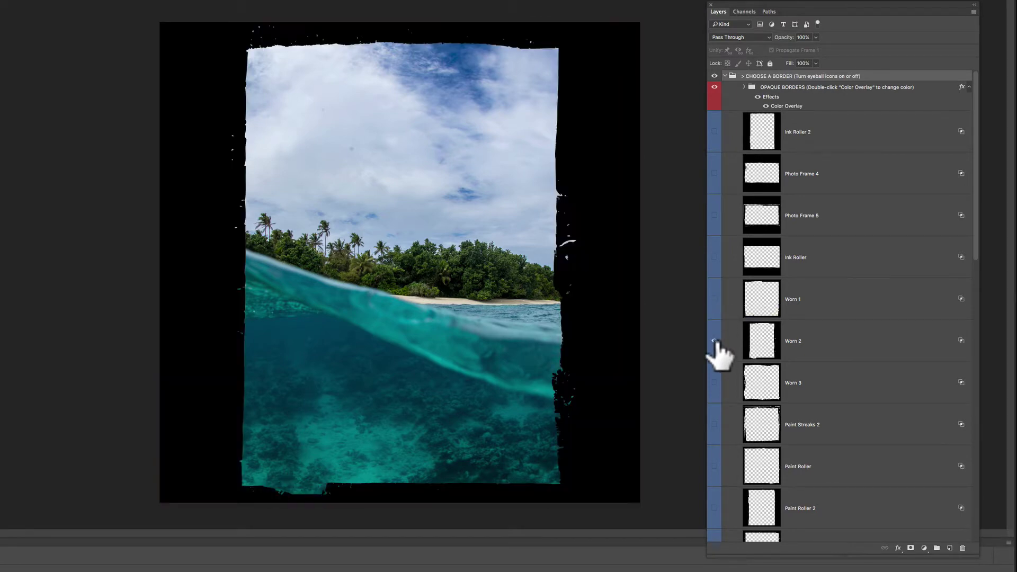
{"action": "left_click", "coordinate": [715, 340]}
{"action": "left_click", "coordinate": [715, 424]}
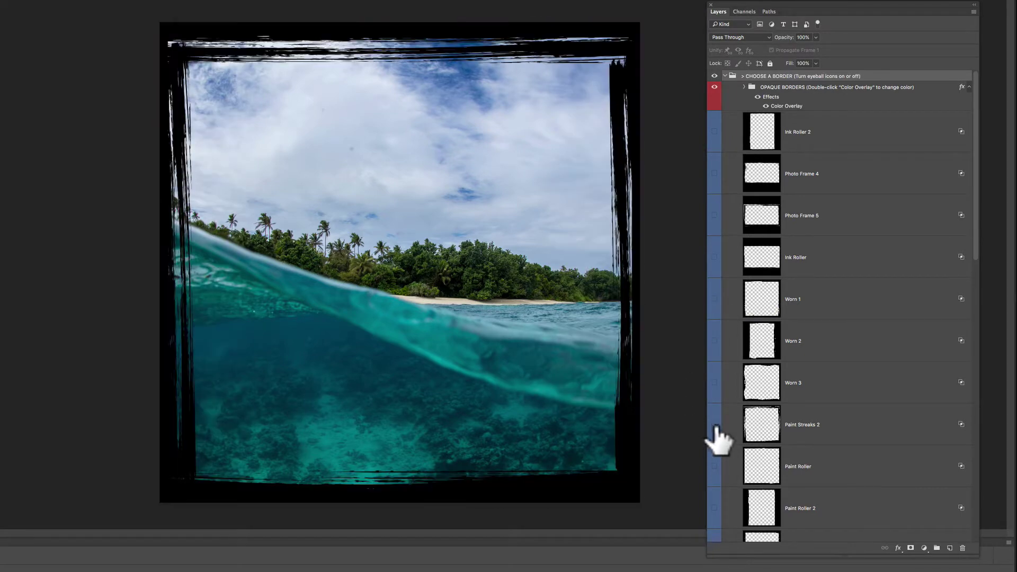
{"action": "left_click", "coordinate": [714, 424]}
{"action": "scroll", "coordinate": [716, 450], "scroll_direction": "down", "scroll_amount": 10}
{"action": "left_click", "coordinate": [715, 477]}
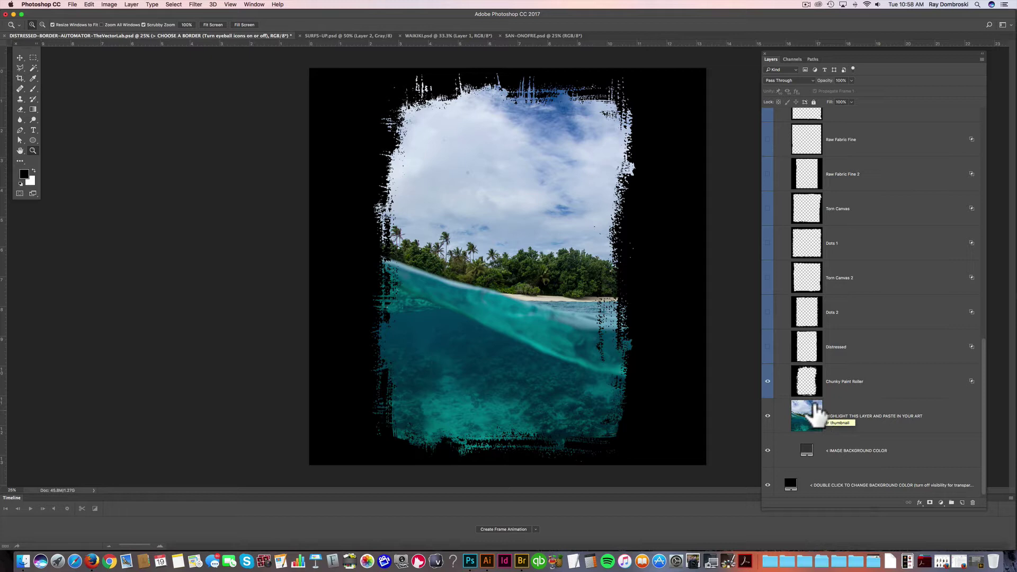
Select and copy the whole sunset surfer image in SAN-ONOFRE.psd, then return to the border document.
{"action": "left_click", "coordinate": [542, 35]}
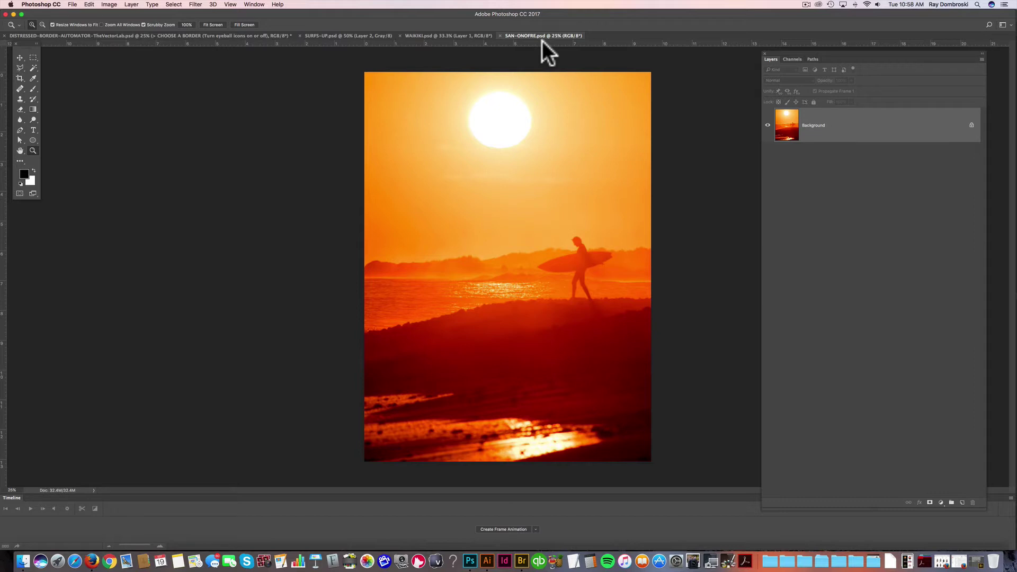
{"action": "key", "text": "super+a"}
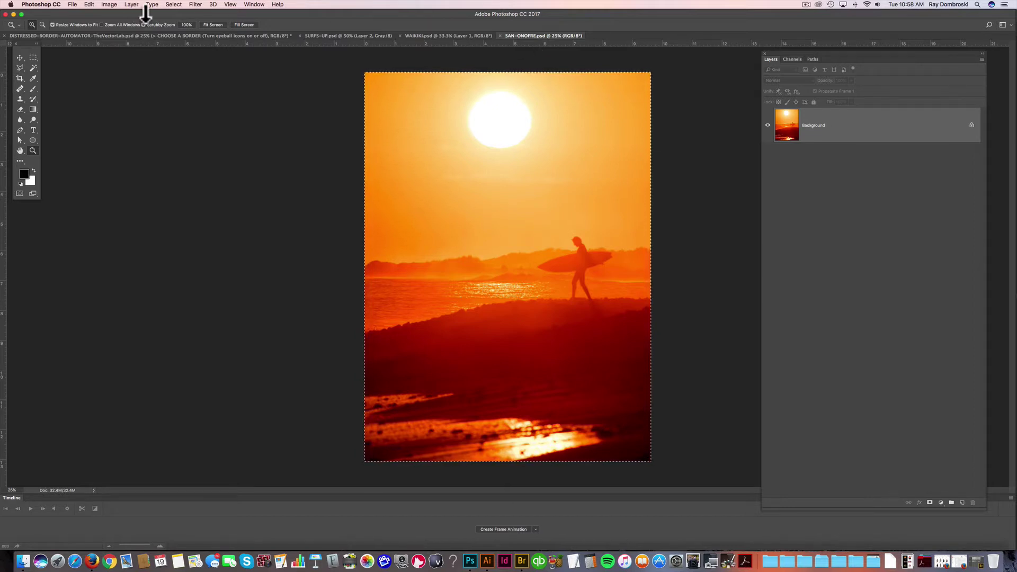
{"action": "left_click", "coordinate": [159, 36]}
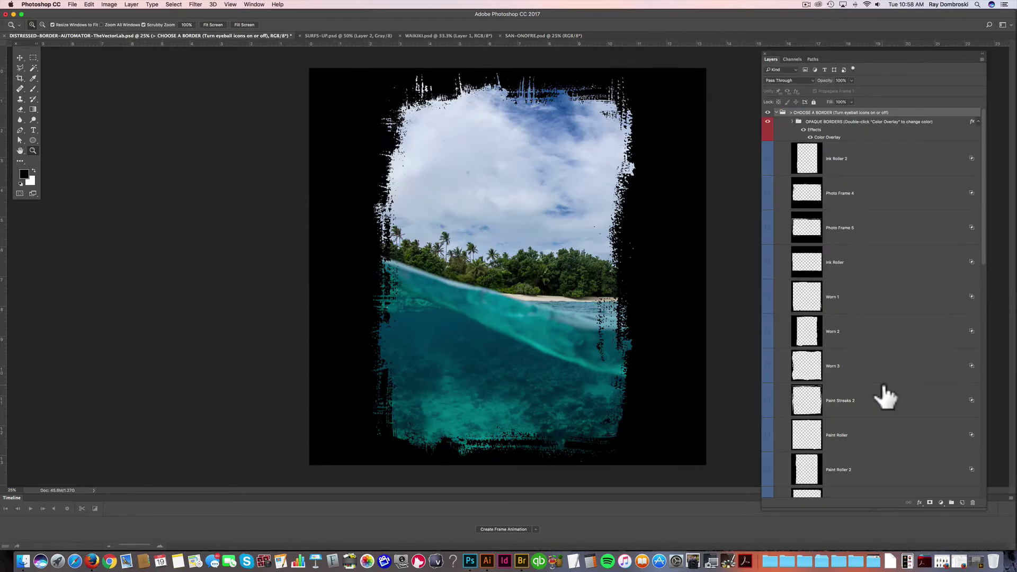
{"action": "scroll", "coordinate": [882, 407], "scroll_direction": "down", "scroll_amount": 3}
{"action": "scroll", "coordinate": [881, 407], "scroll_direction": "down", "scroll_amount": 5}
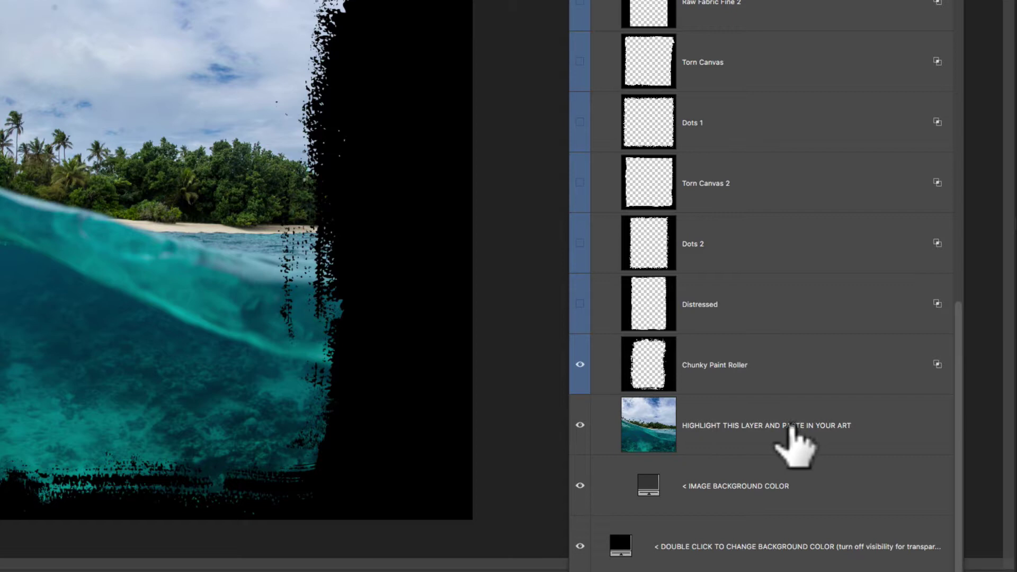
Paste the sunset surfer image as a new layer and hide the island photo layer.
{"action": "left_click", "coordinate": [790, 427]}
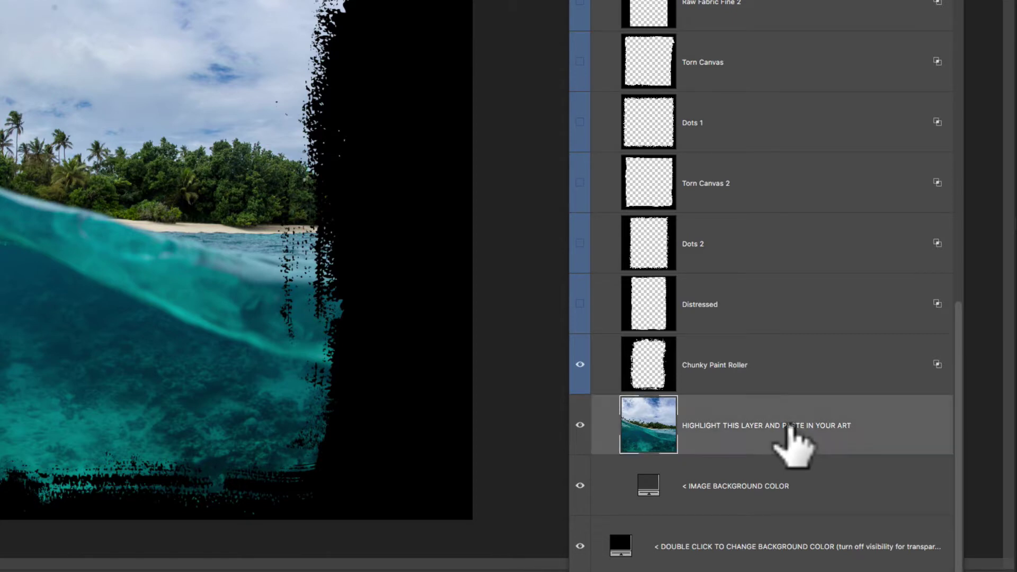
{"action": "key", "text": "super+v"}
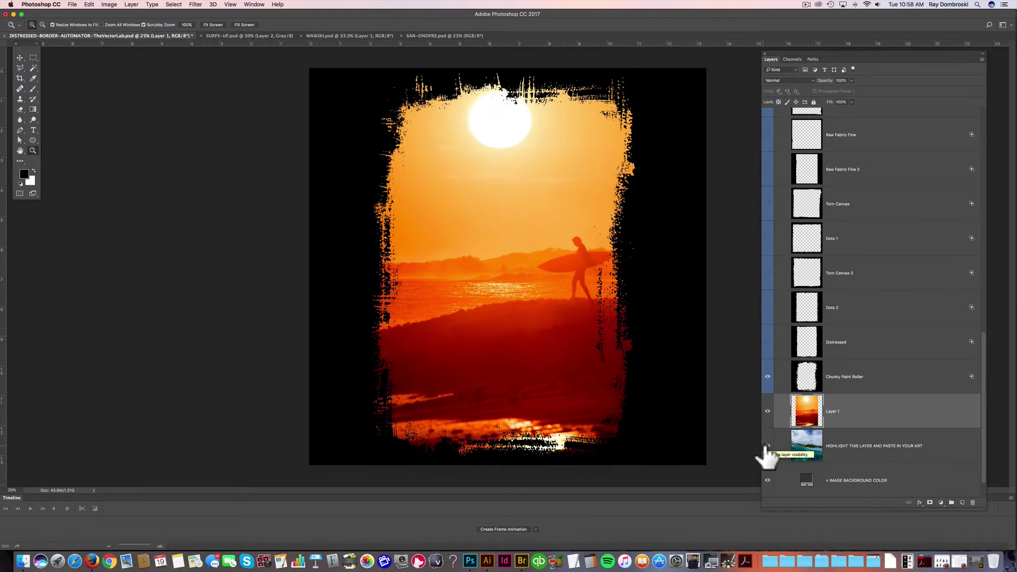
{"action": "left_click", "coordinate": [768, 446]}
Scale the Chunky Paint Roller border down to about 83% height with Free Transform.
{"action": "left_click", "coordinate": [881, 380]}
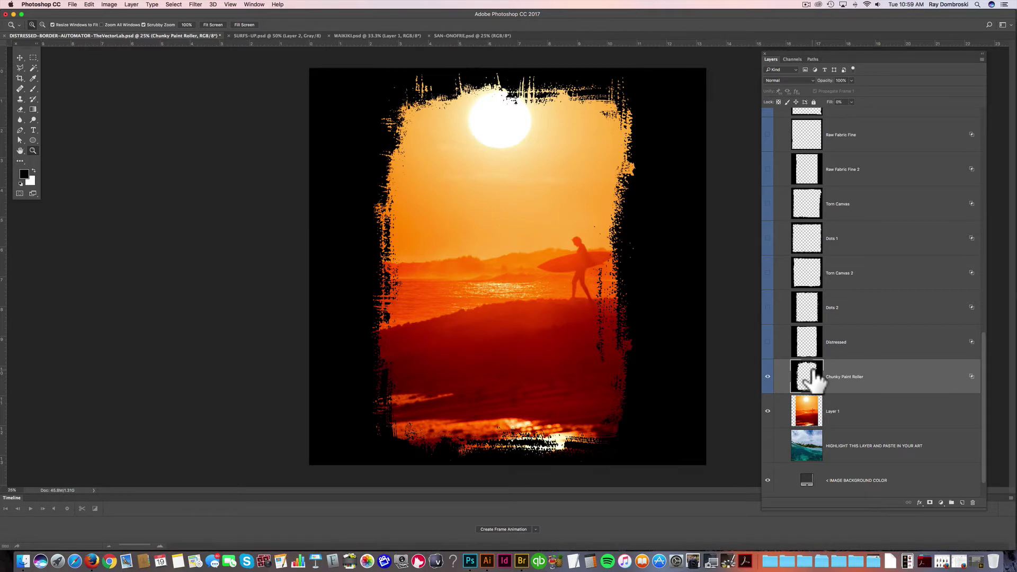
{"action": "key", "text": "super"}
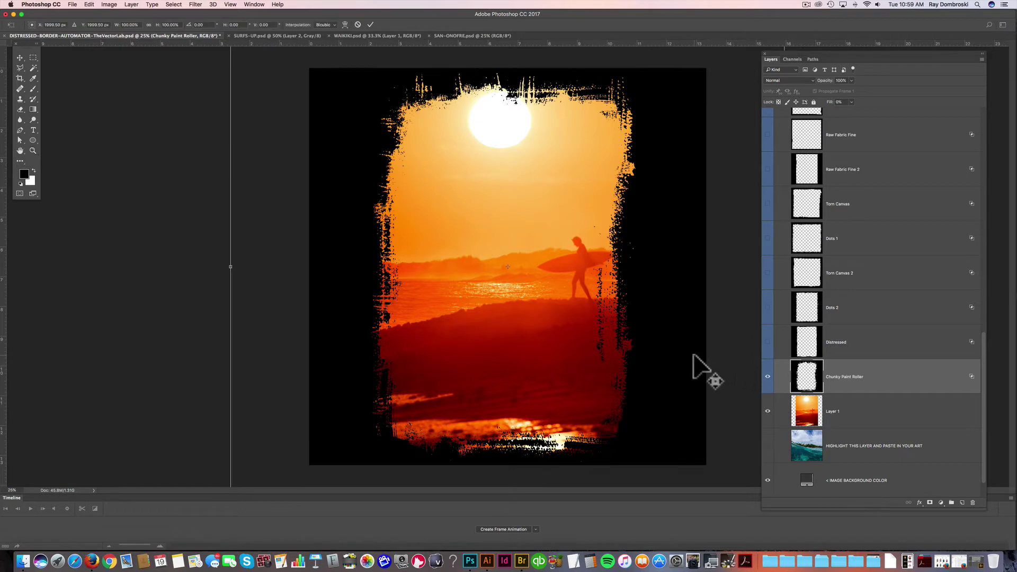
{"action": "key", "text": "super+t"}
{"action": "key", "text": "super+0"}
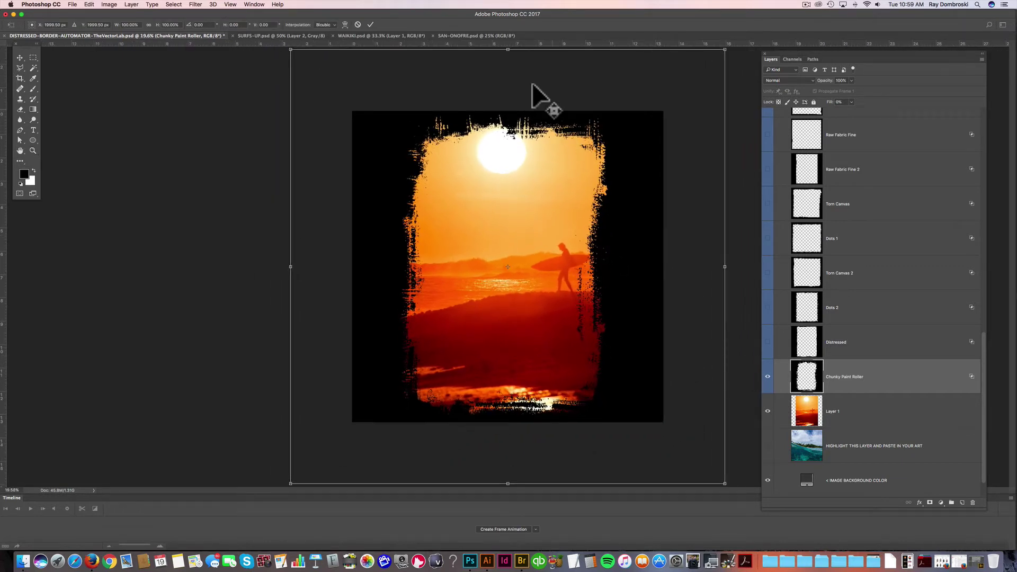
{"action": "left_click_drag", "start_coordinate": [507, 50], "coordinate": [509, 110]}
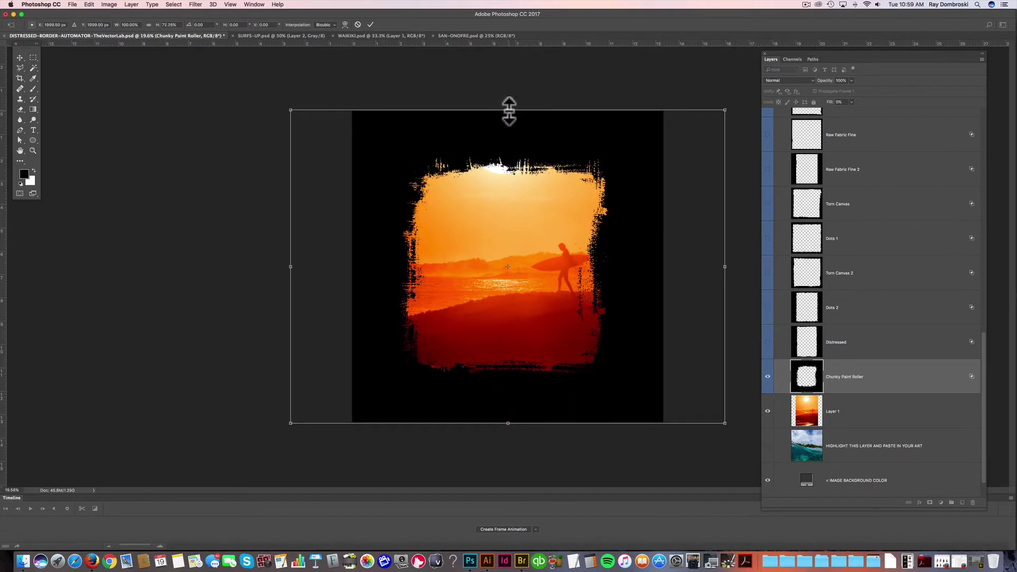
{"action": "key", "text": "Return"}
{"action": "key", "text": "z"}
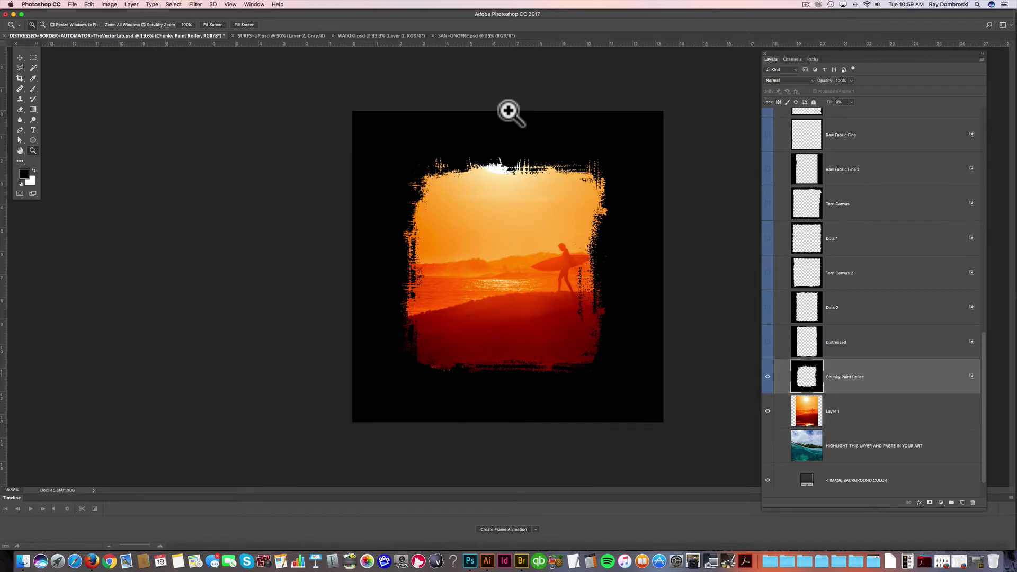
Swap the Chunky Paint Roller border for Ink Roller 2 and zoom in to check the photo's edge.
{"action": "left_click", "coordinate": [767, 376]}
{"action": "scroll", "coordinate": [830, 347], "scroll_direction": "down", "scroll_amount": 5}
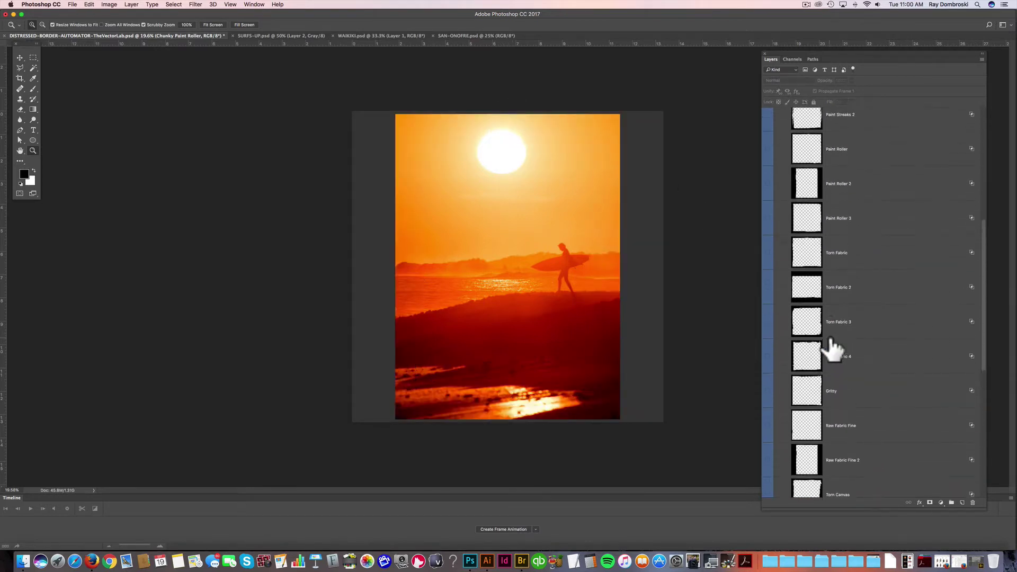
{"action": "scroll", "coordinate": [833, 350], "scroll_direction": "up", "scroll_amount": 4}
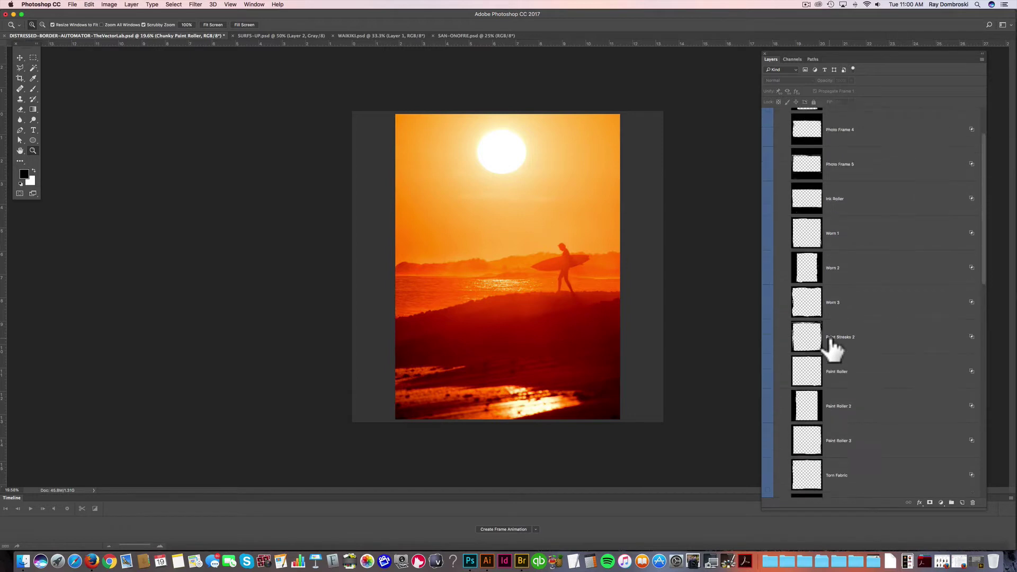
{"action": "left_click", "coordinate": [768, 158]}
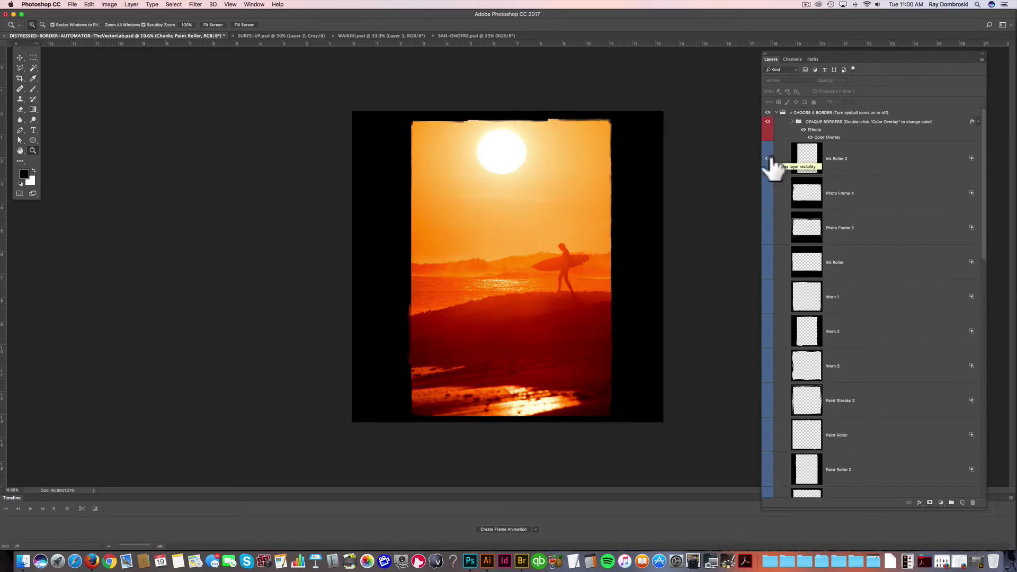
{"action": "left_click_drag", "start_coordinate": [409, 310], "coordinate": [328, 360]}
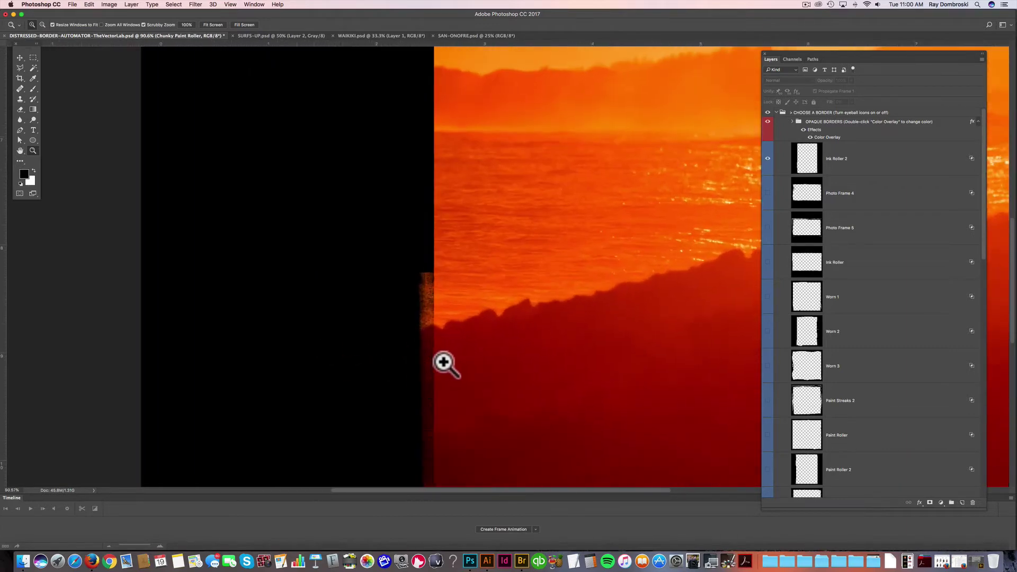
{"action": "left_click_drag", "start_coordinate": [447, 363], "coordinate": [404, 220]}
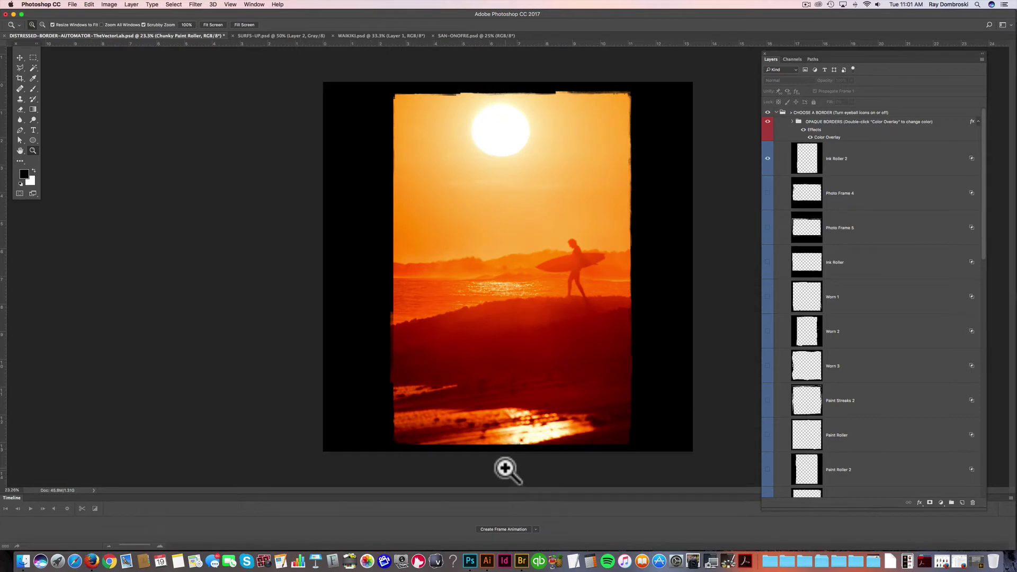
In Illustrator, marquee-select and copy the entire San Onofre Surf Shop logo, then return to Photoshop.
{"action": "left_click", "coordinate": [487, 562]}
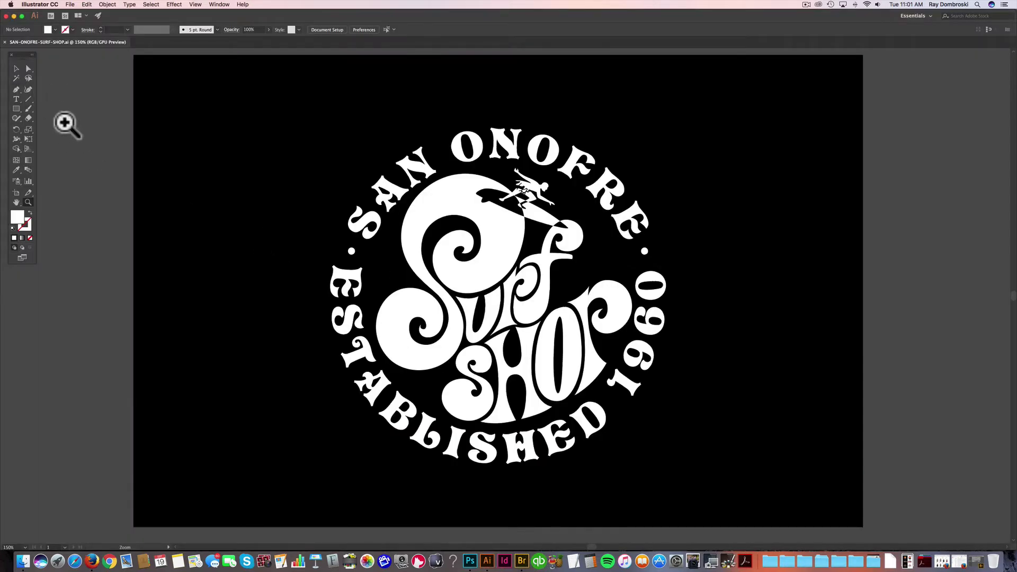
{"action": "left_click", "coordinate": [16, 69]}
{"action": "left_click", "coordinate": [514, 230]}
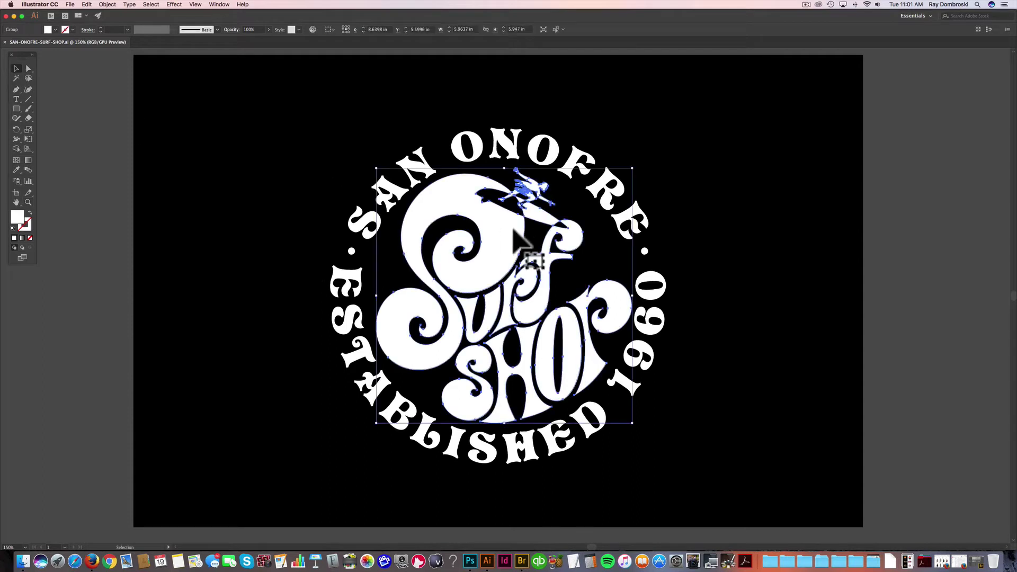
{"action": "left_click_drag", "start_coordinate": [302, 120], "coordinate": [741, 499]}
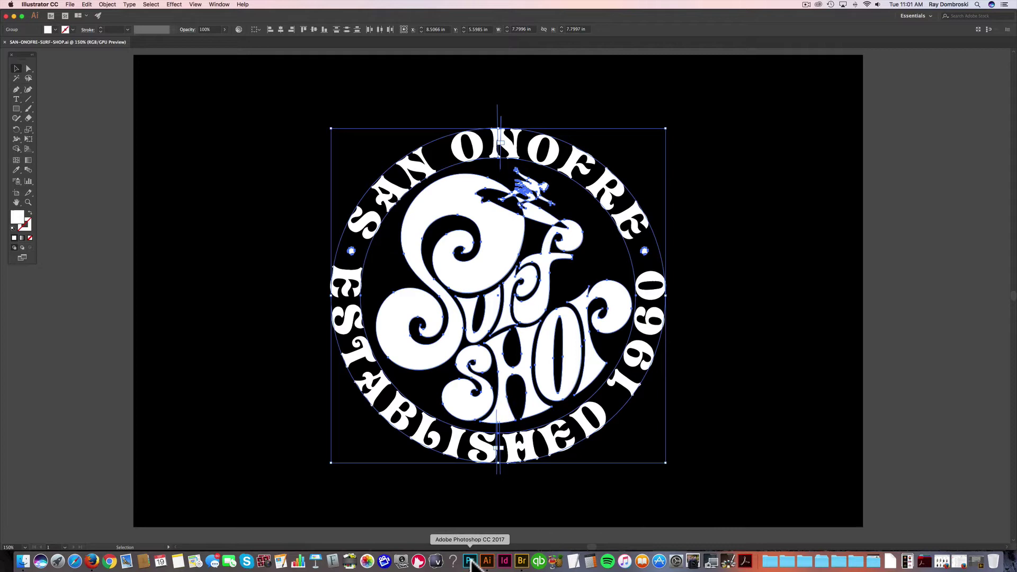
{"action": "left_click", "coordinate": [471, 562]}
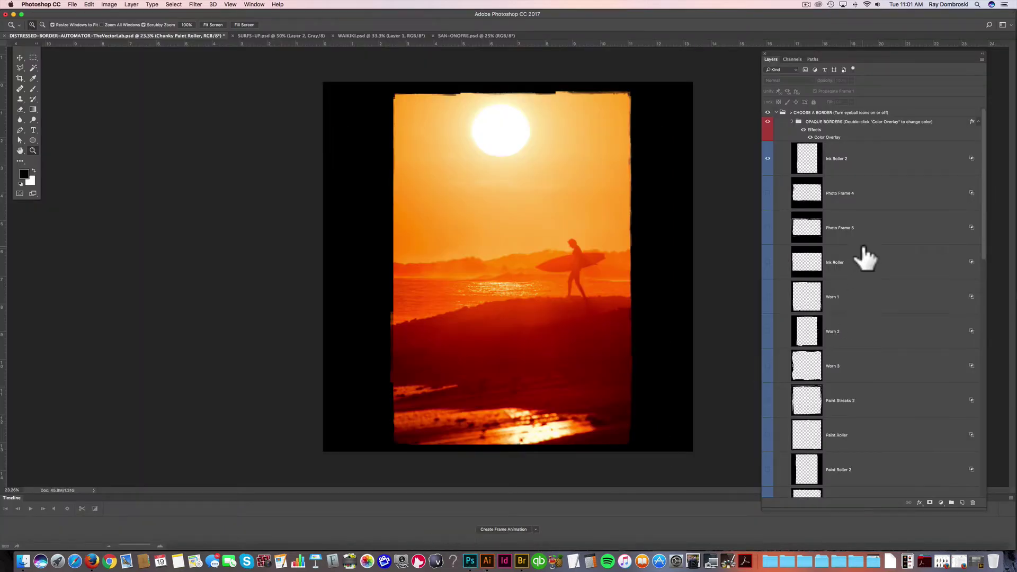
Paste the logo as pixels above the border group, scale it to about 60% and move it lower.
{"action": "left_click", "coordinate": [835, 113]}
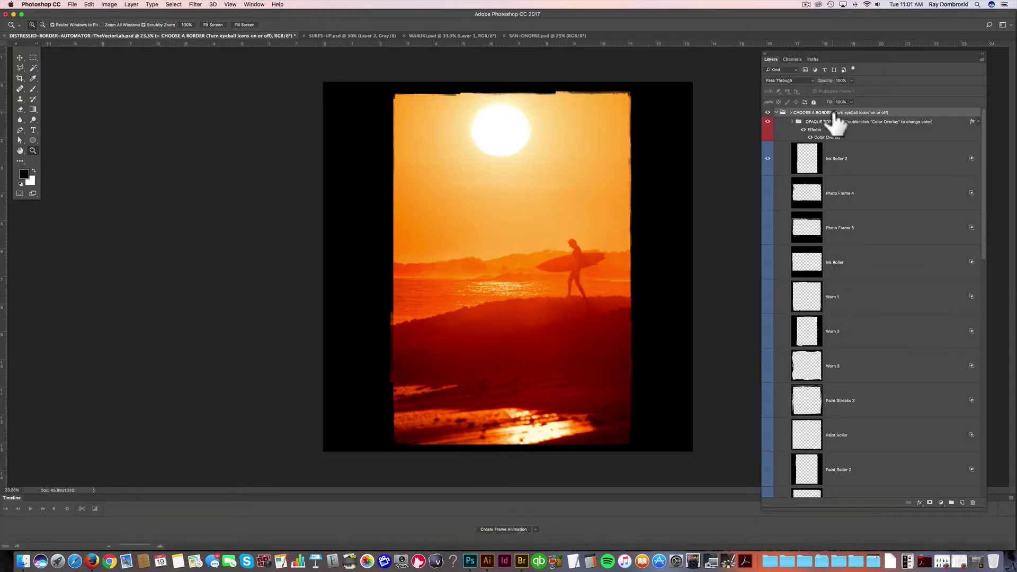
{"action": "key", "text": "super+v"}
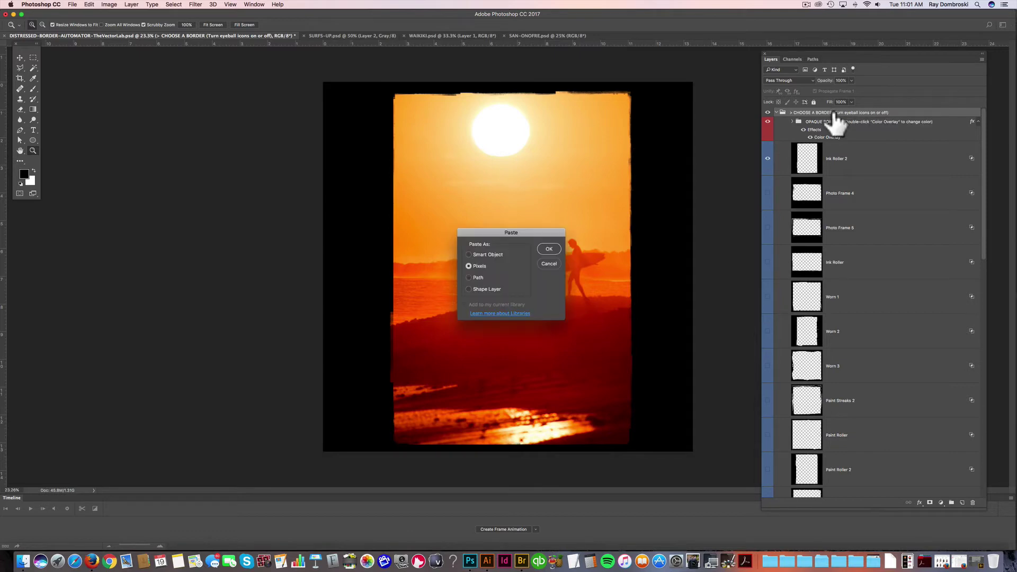
{"action": "left_click", "coordinate": [549, 249]}
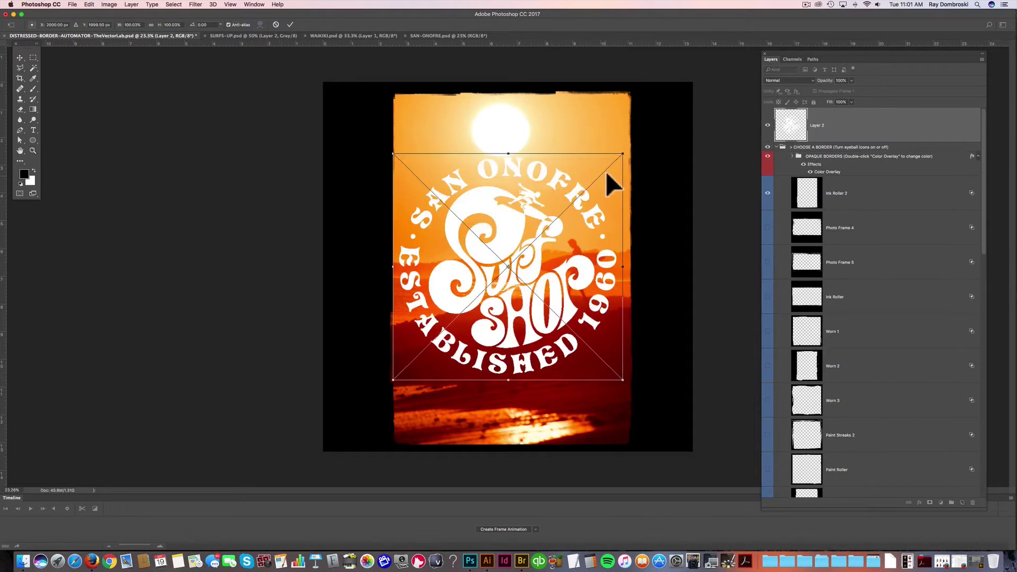
{"action": "left_click_drag", "start_coordinate": [620, 154], "coordinate": [600, 177]}
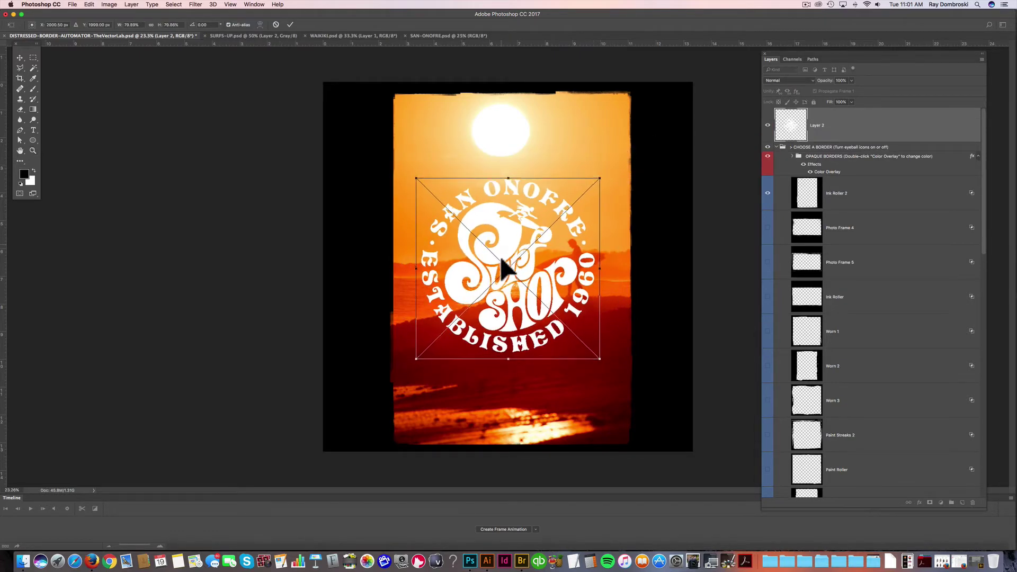
{"action": "left_click_drag", "start_coordinate": [500, 268], "coordinate": [513, 330]}
{"action": "left_click_drag", "start_coordinate": [606, 250], "coordinate": [579, 272]}
{"action": "left_click_drag", "start_coordinate": [544, 301], "coordinate": [544, 315]}
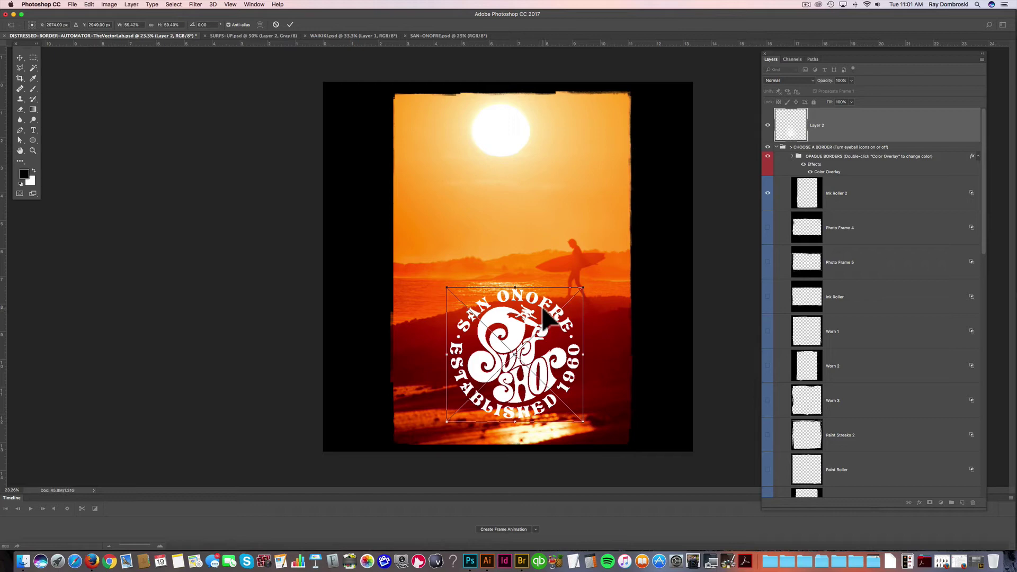
{"action": "key", "text": "Return"}
{"action": "key", "text": "z"}
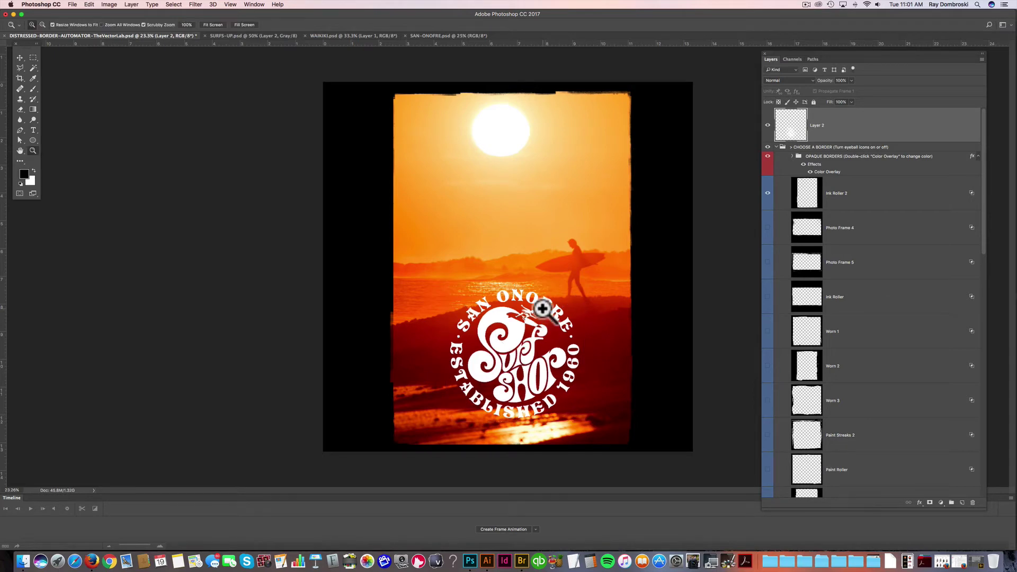
{"action": "scroll", "coordinate": [769, 484], "scroll_direction": "down", "scroll_amount": 10}
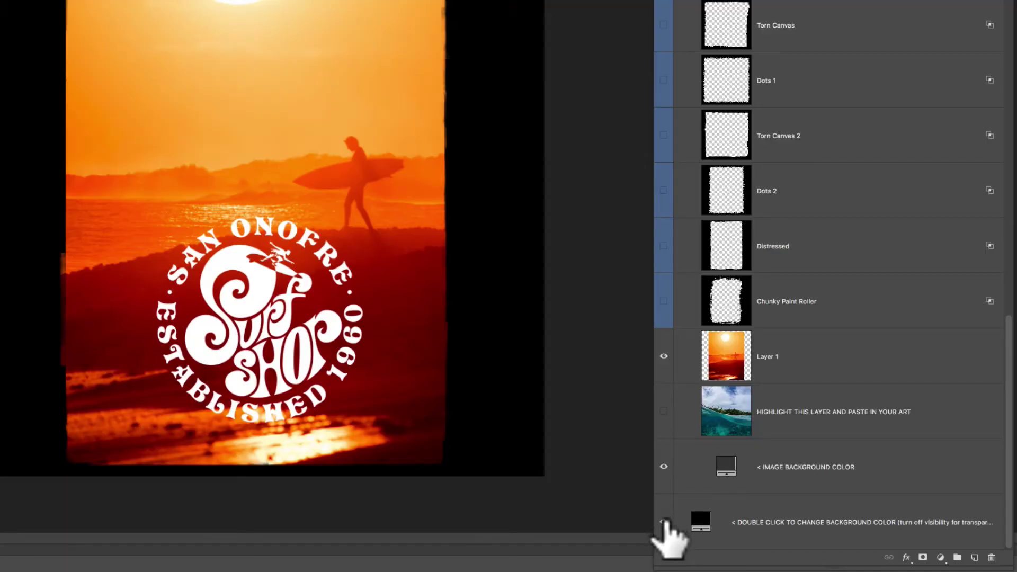
Hide the black background and Quick Export the artwork as SURFING.png to the Desktop.
{"action": "left_click", "coordinate": [664, 522]}
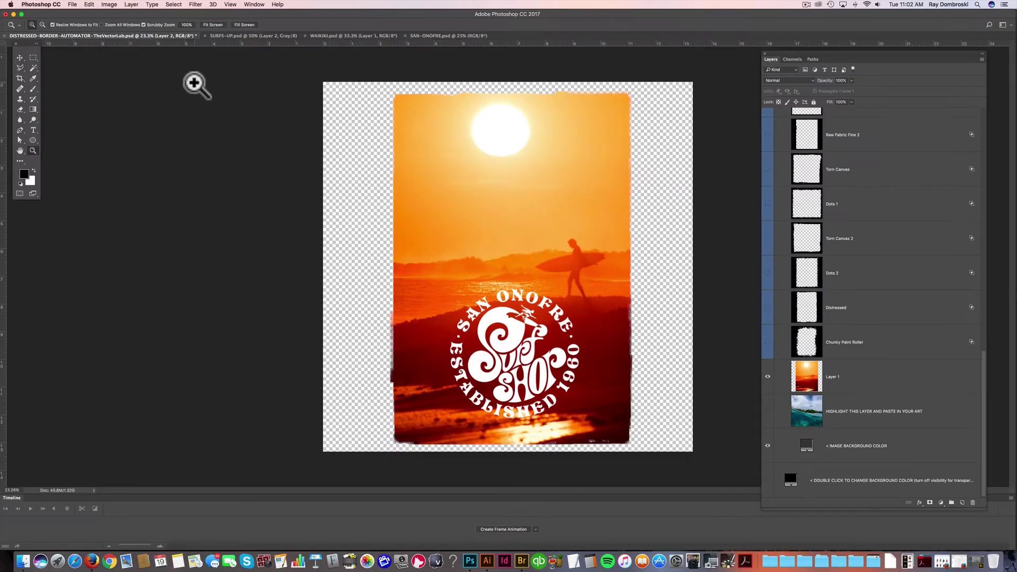
{"action": "left_click", "coordinate": [71, 5]}
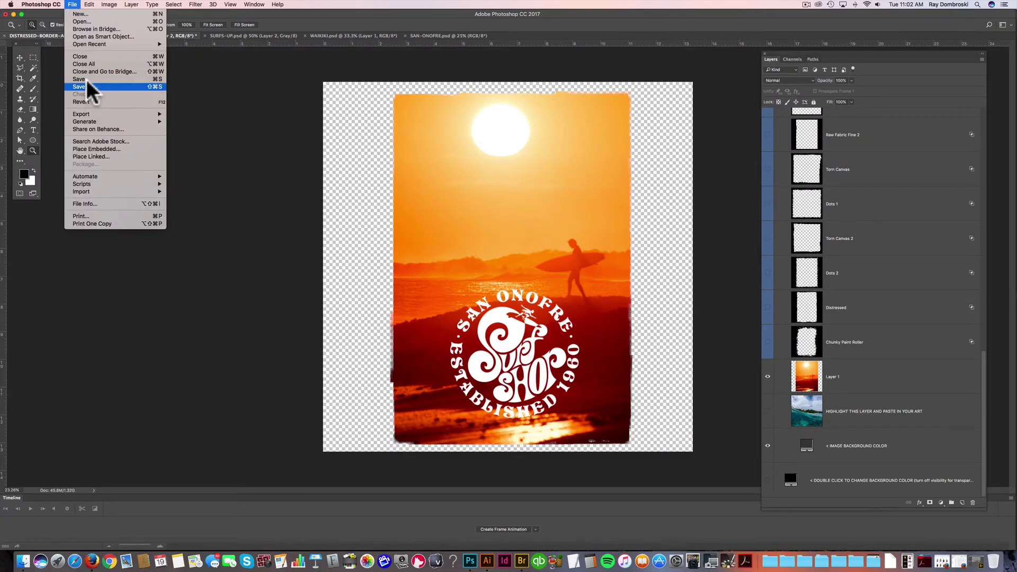
{"action": "mouse_move", "coordinate": [83, 115]}
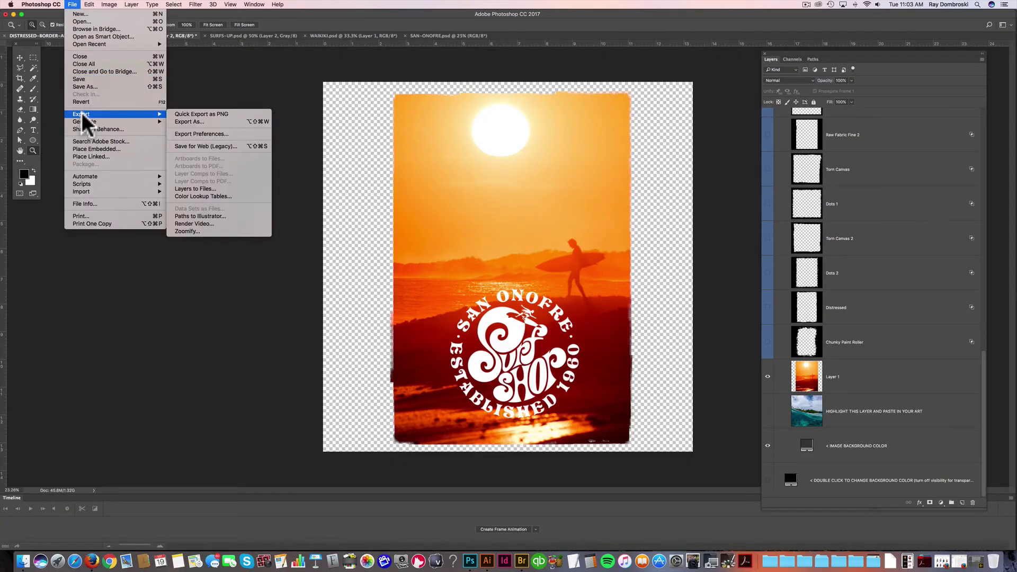
{"action": "left_click", "coordinate": [221, 116]}
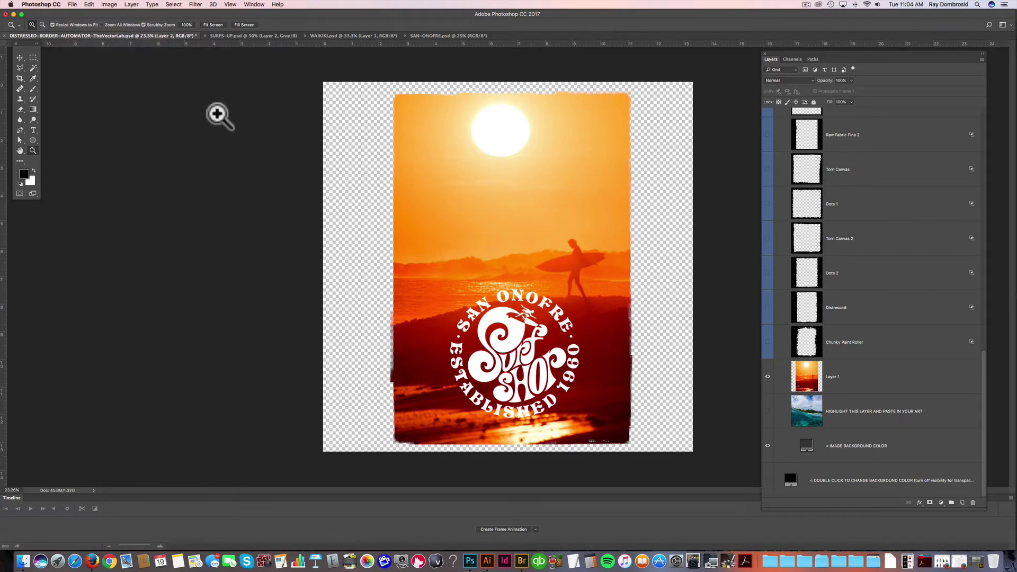
{"action": "type", "text": "SURFING.png"}
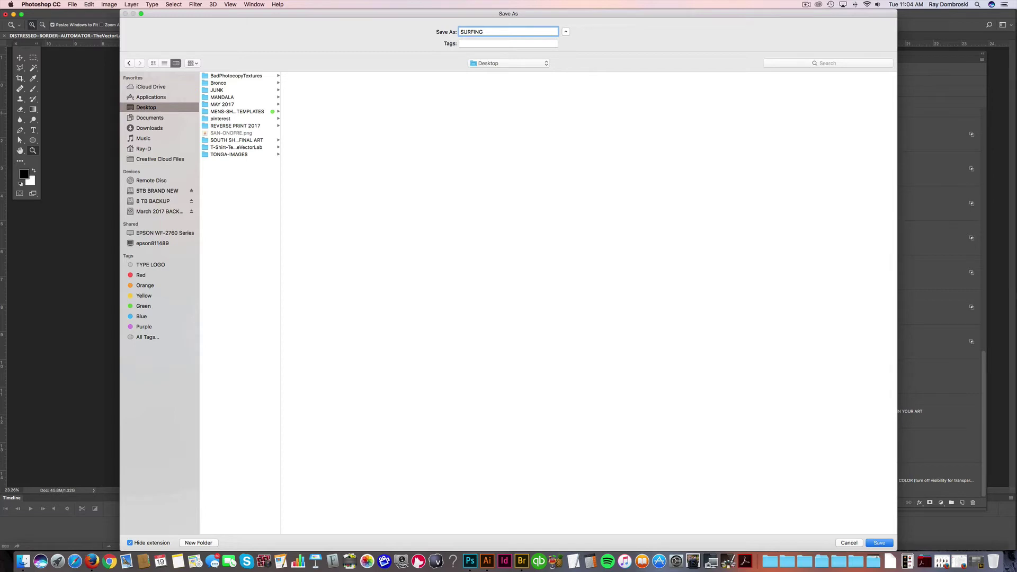
{"action": "left_click", "coordinate": [879, 543]}
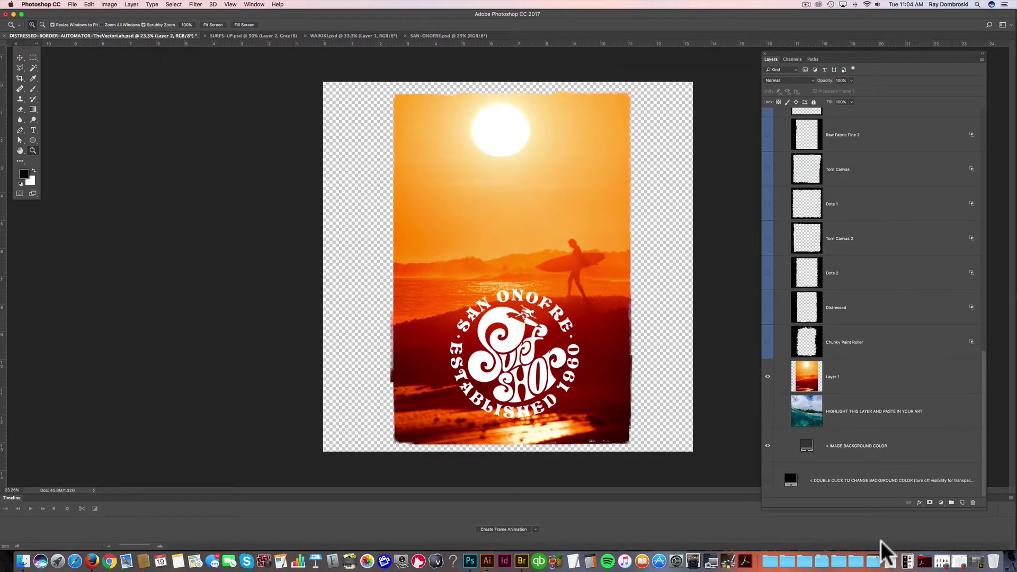
{"action": "left_click", "coordinate": [72, 4]}
{"action": "left_click", "coordinate": [79, 22]}
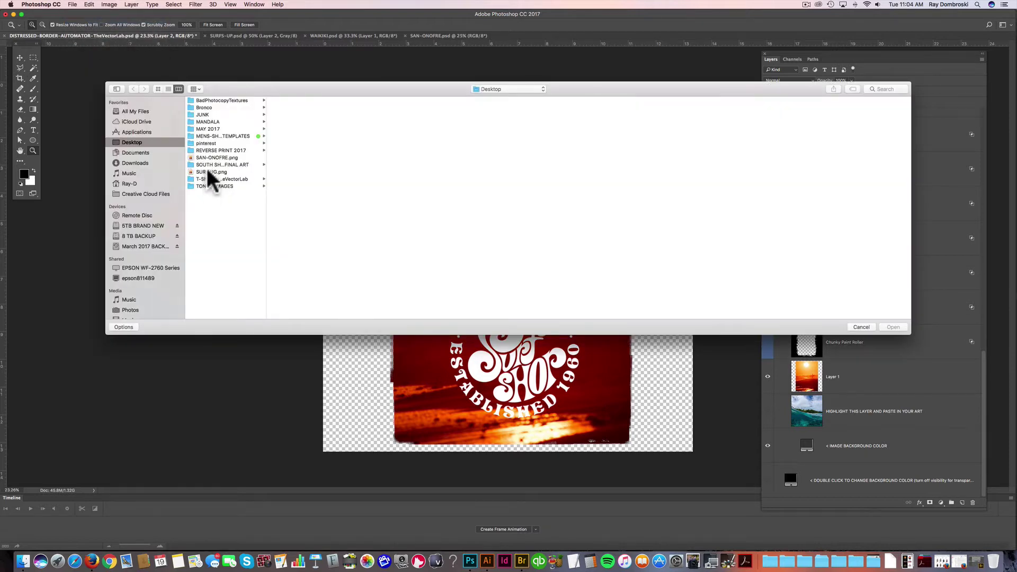
{"action": "left_click", "coordinate": [210, 171]}
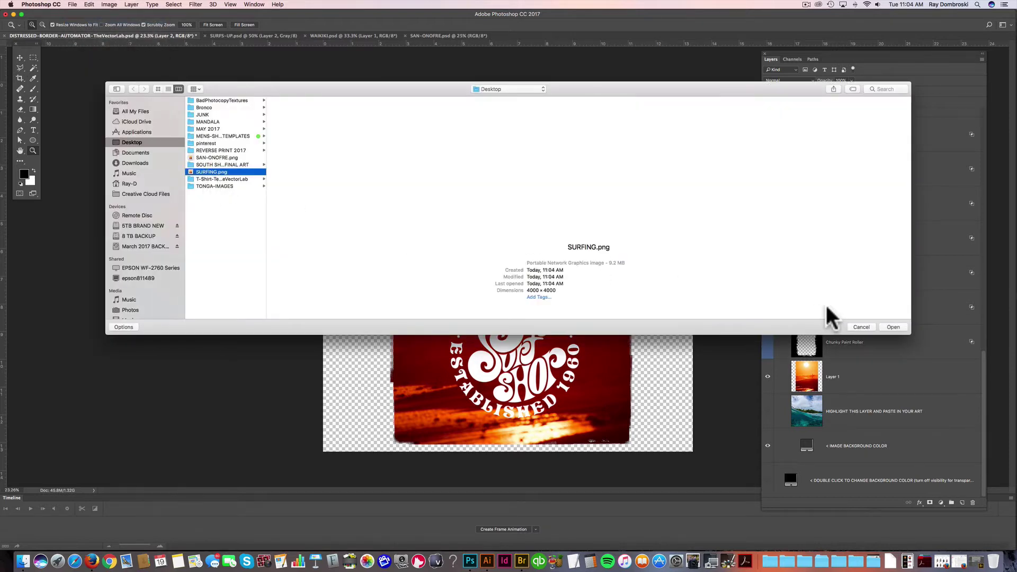
{"action": "left_click", "coordinate": [893, 327]}
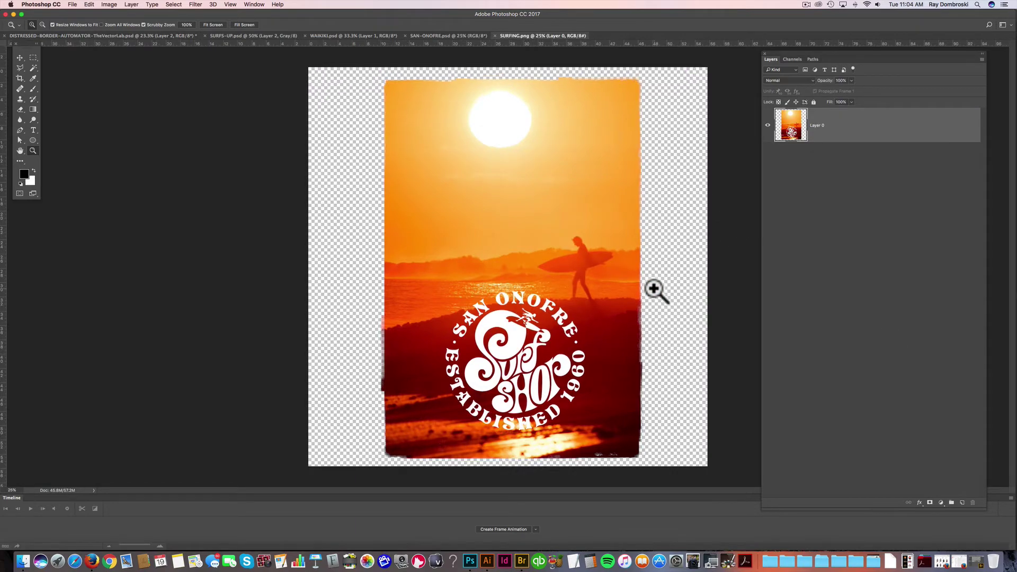
{"action": "left_click", "coordinate": [655, 293]}
{"action": "left_click", "coordinate": [659, 292]}
{"action": "left_click", "coordinate": [619, 300], "text": "alt"}
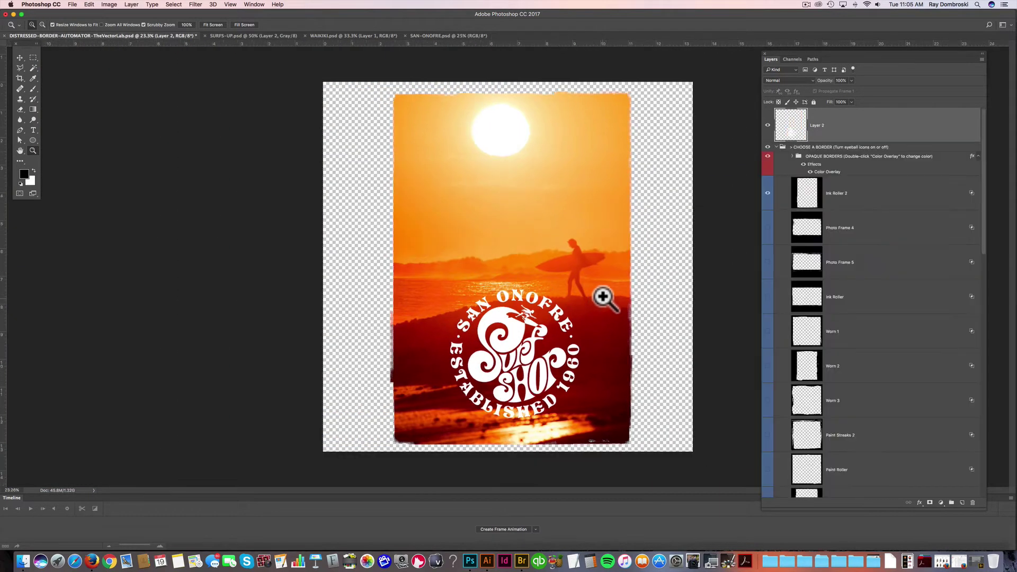
Select and copy the whole WAIKIKI.psd surf photo, then return to the border document.
{"action": "left_click", "coordinate": [363, 35]}
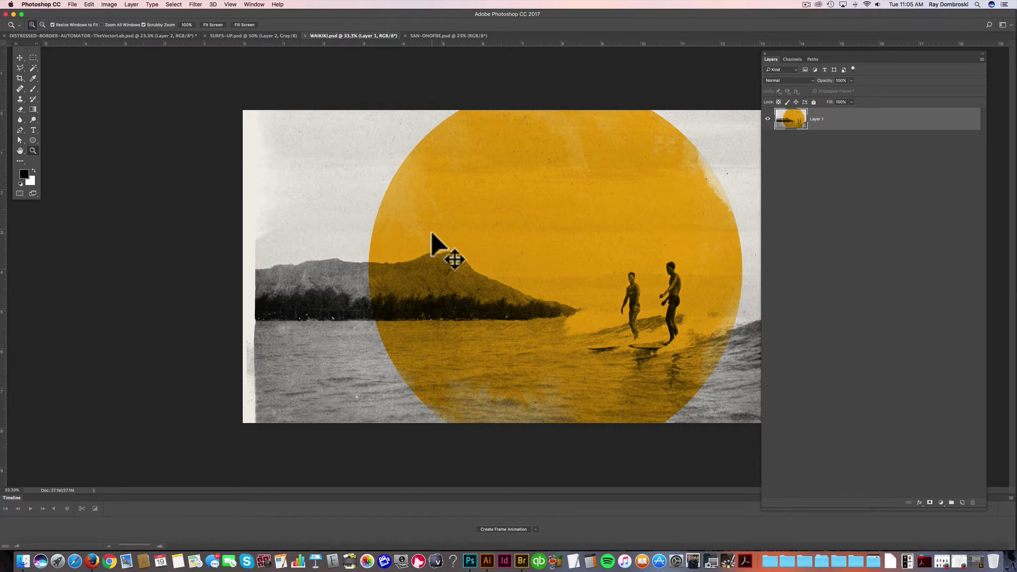
{"action": "key", "text": "super+a"}
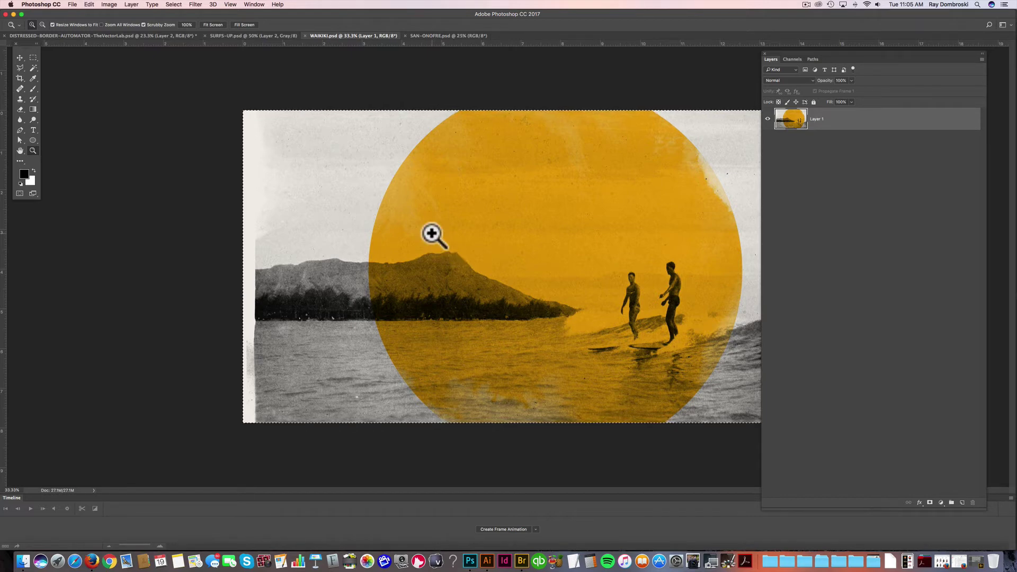
{"action": "left_click", "coordinate": [80, 34]}
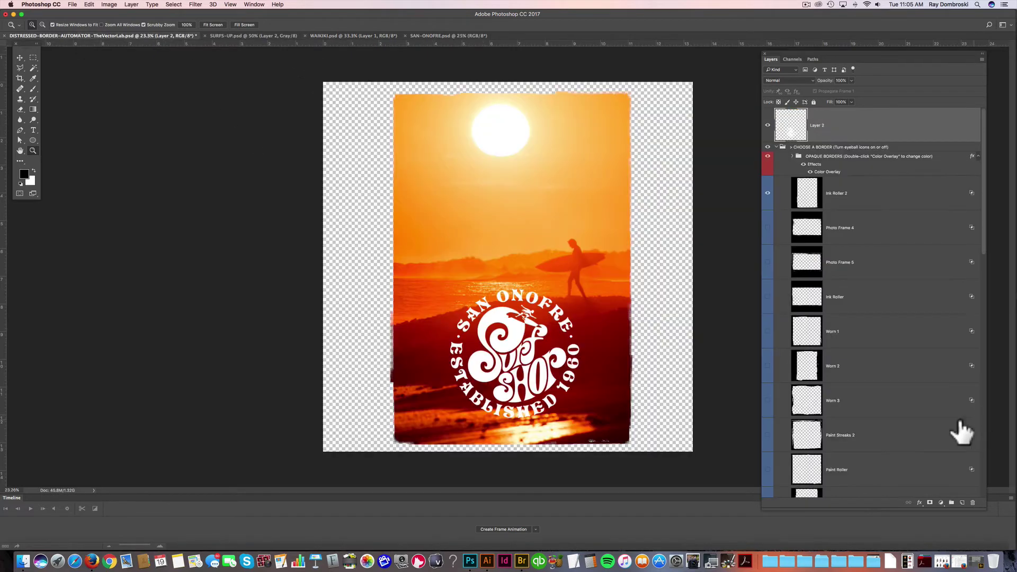
{"action": "scroll", "coordinate": [895, 435], "scroll_direction": "down", "scroll_amount": 10}
Hide the sunset Layer 1 and paste the Waikiki photo above it.
{"action": "left_click", "coordinate": [846, 377]}
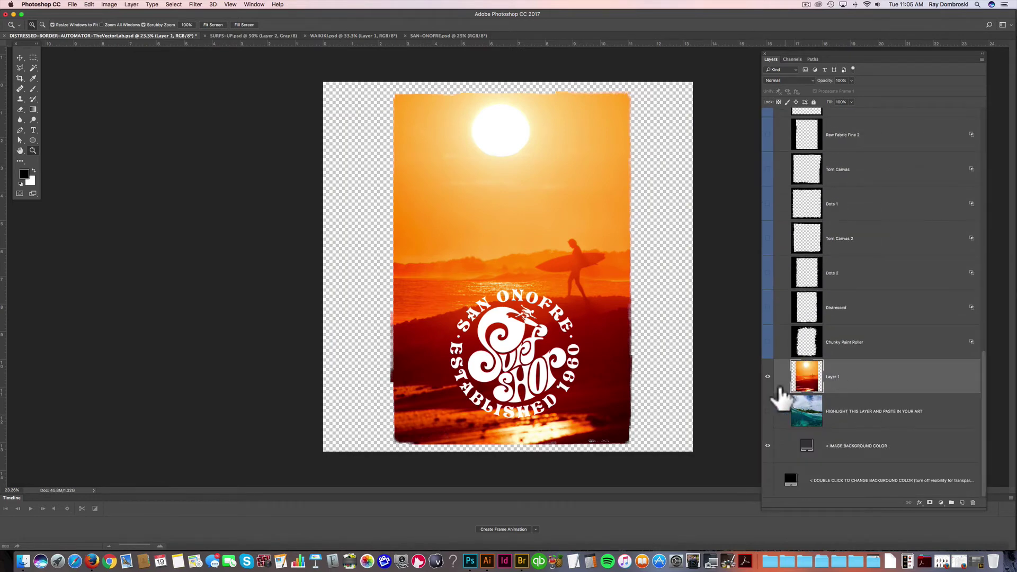
{"action": "left_click", "coordinate": [767, 377]}
{"action": "left_click", "coordinate": [767, 377]}
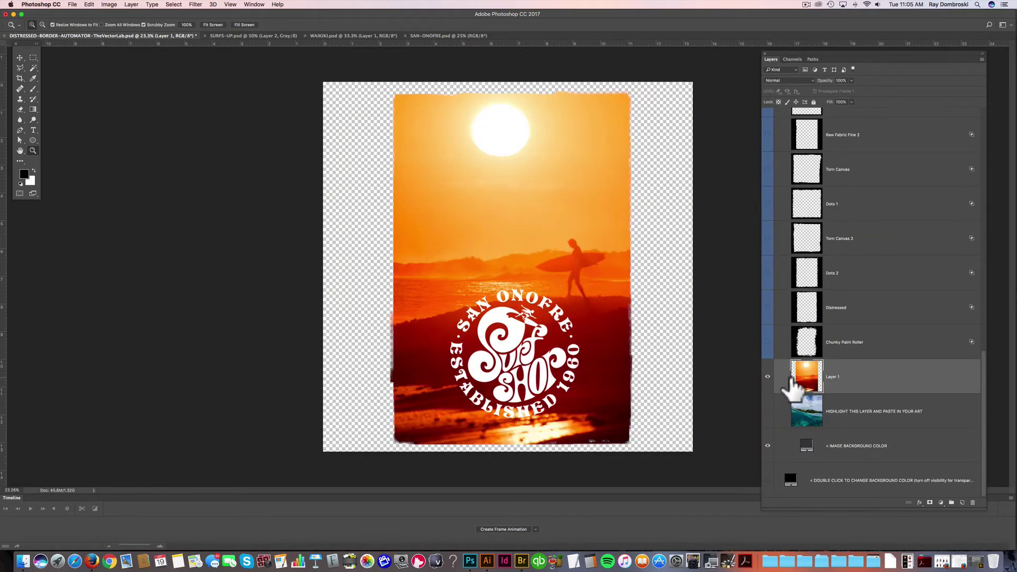
{"action": "left_click", "coordinate": [767, 377]}
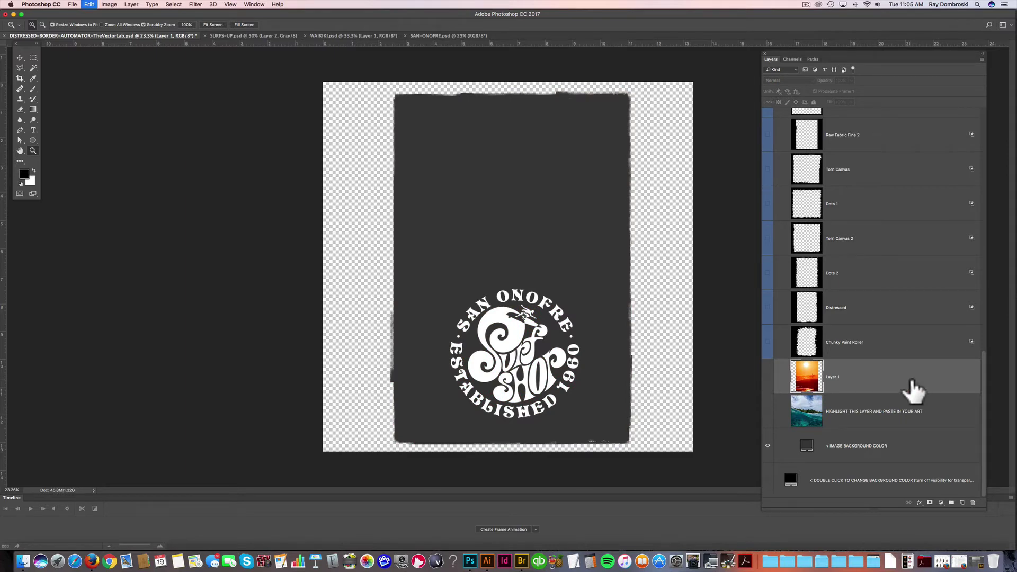
{"action": "key", "text": "super+v"}
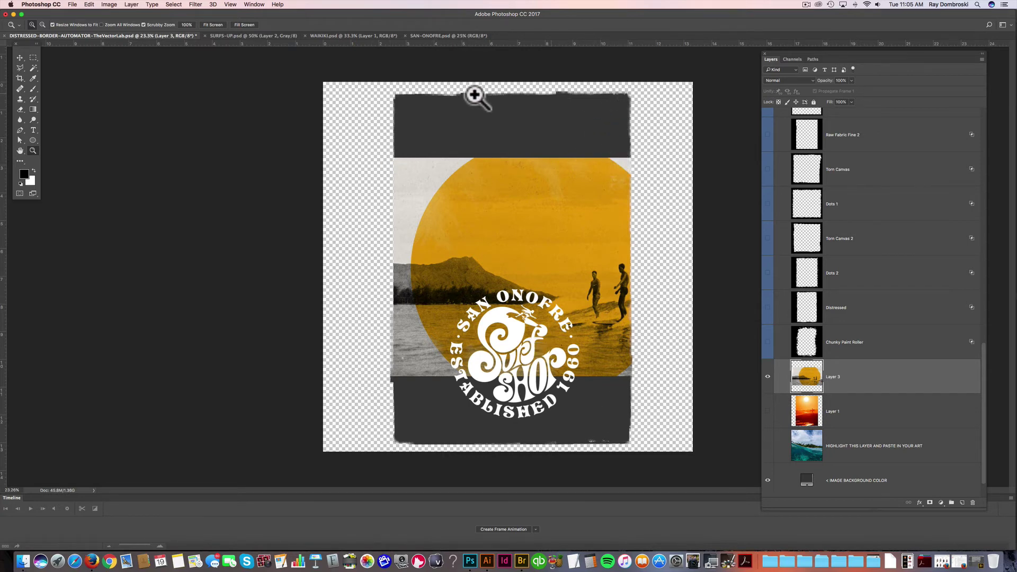
{"action": "left_click", "coordinate": [404, 447], "text": "super"}
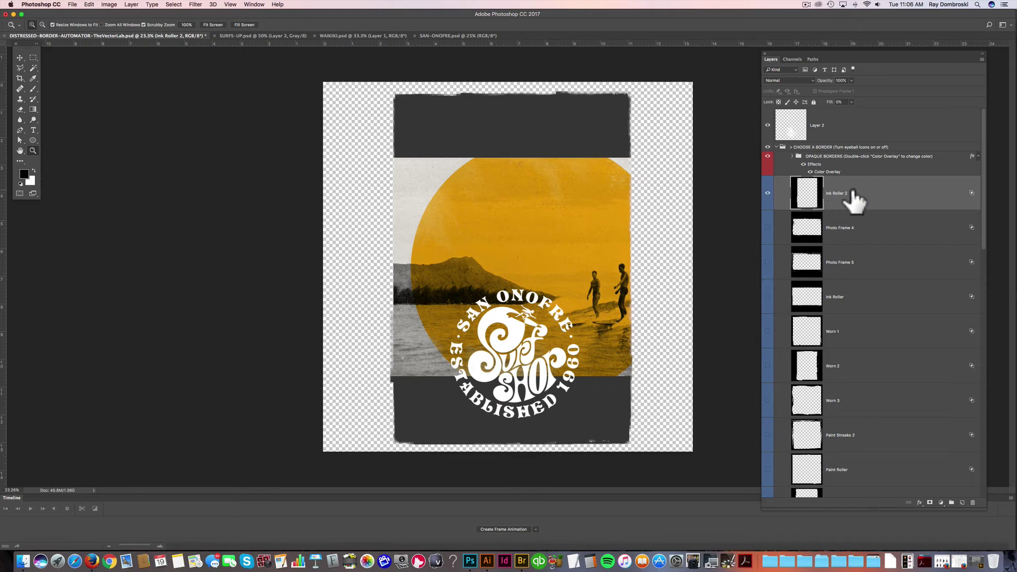
Free Transform Ink Roller 2, dragging its top and bottom edges inward to fit the Waikiki photo.
{"action": "key", "text": "super+t"}
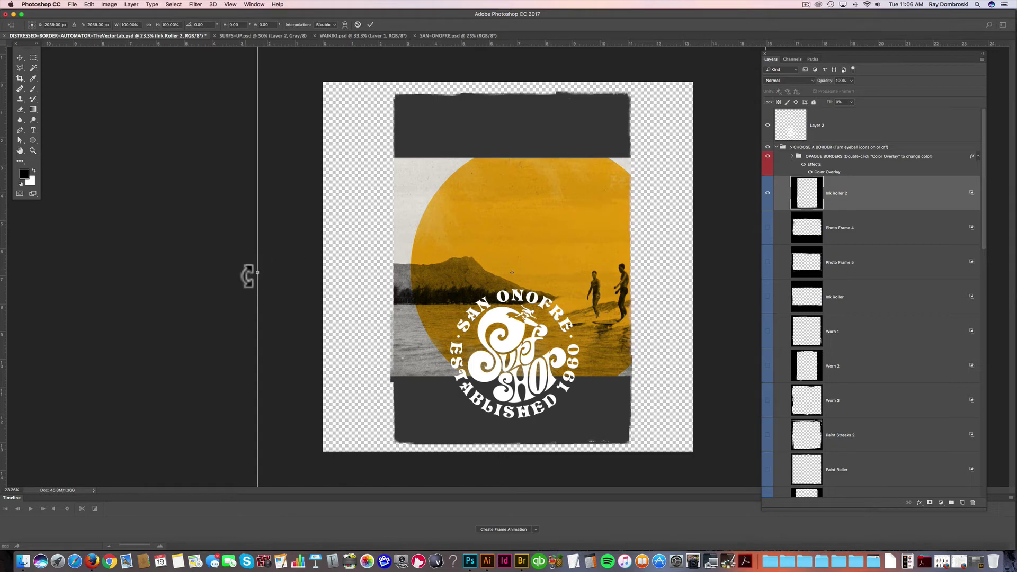
{"action": "mouse_move", "coordinate": [247, 276]}
{"action": "left_mouse_down"}
{"action": "mouse_move", "coordinate": [320, 159]}
{"action": "mouse_move", "coordinate": [470, 131]}
{"action": "mouse_move", "coordinate": [504, 142]}
{"action": "left_mouse_up"}
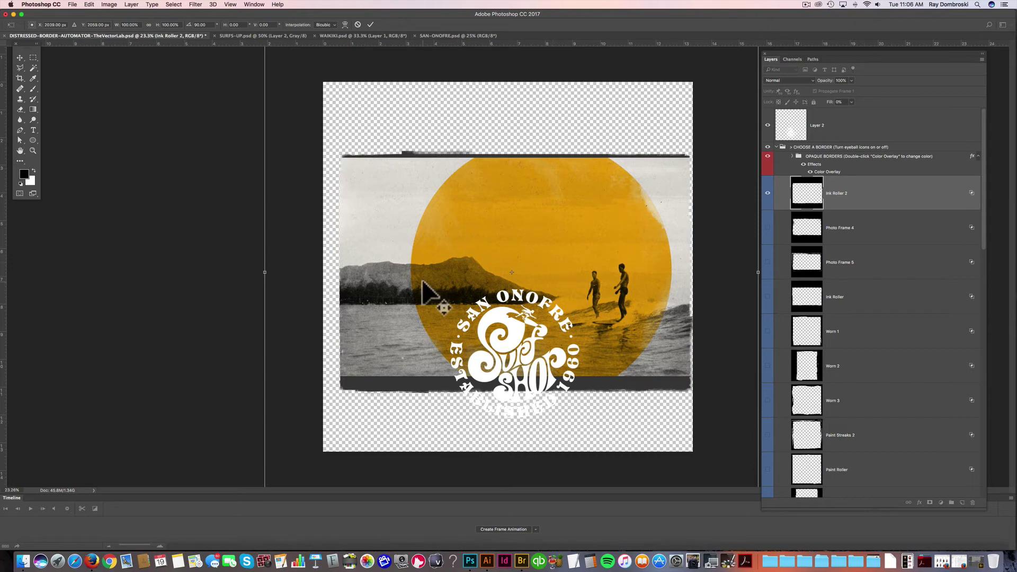
{"action": "key", "text": "super+minus"}
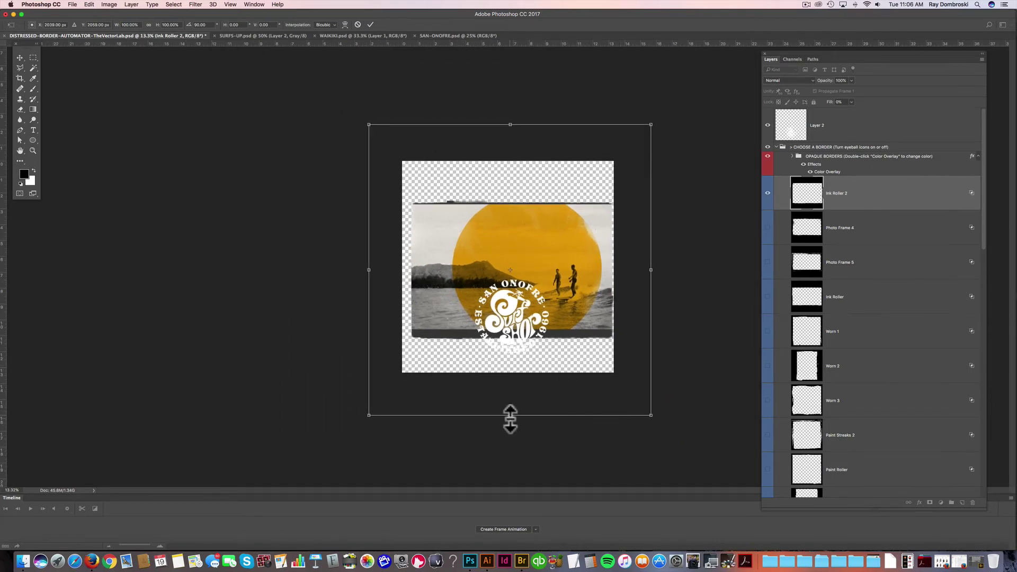
{"action": "left_click_drag", "start_coordinate": [510, 419], "coordinate": [510, 402]}
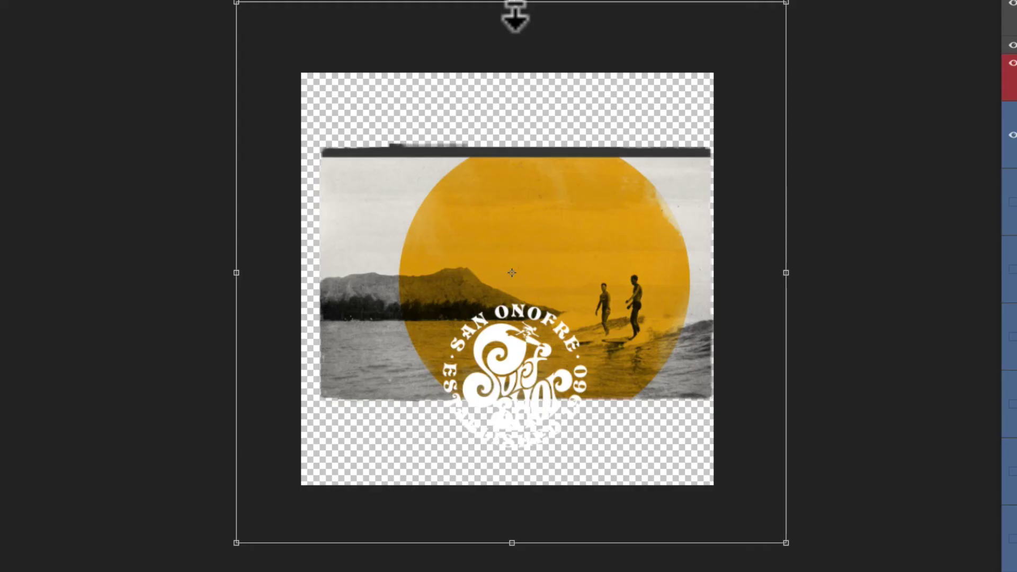
{"action": "left_click_drag", "start_coordinate": [514, 2], "coordinate": [514, 19]}
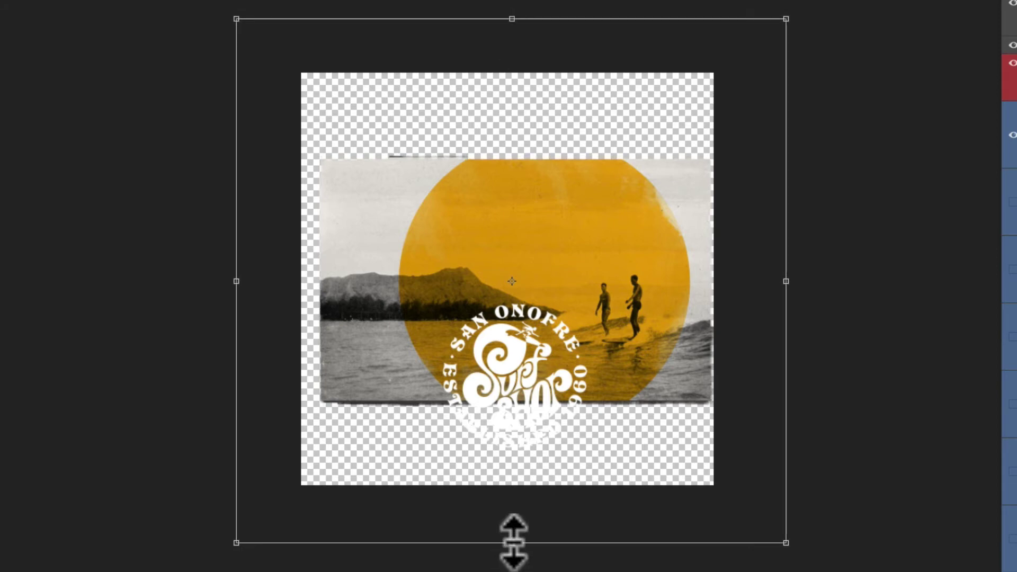
{"action": "left_click_drag", "start_coordinate": [512, 542], "coordinate": [513, 532]}
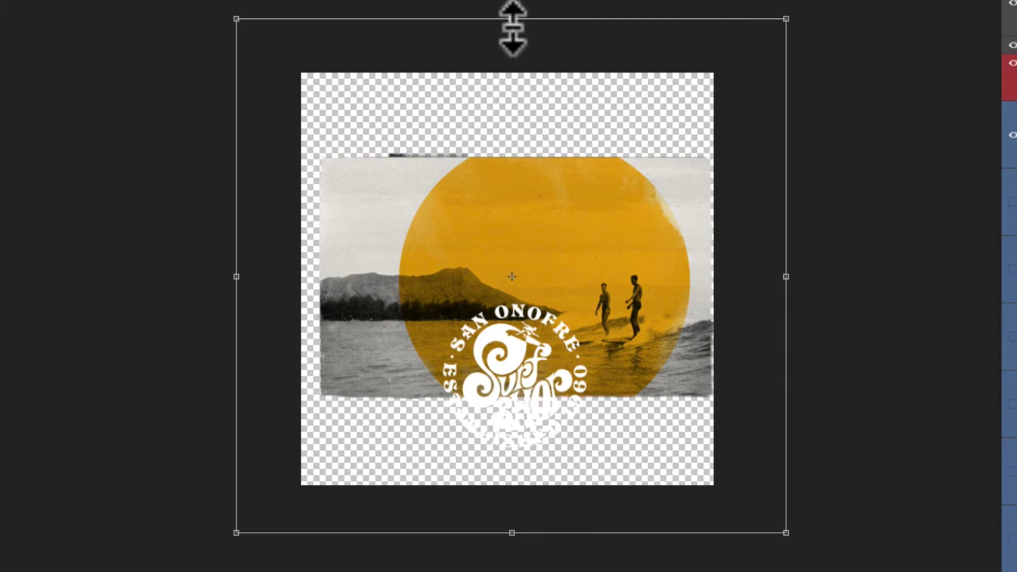
{"action": "left_click_drag", "start_coordinate": [511, 19], "coordinate": [511, 25]}
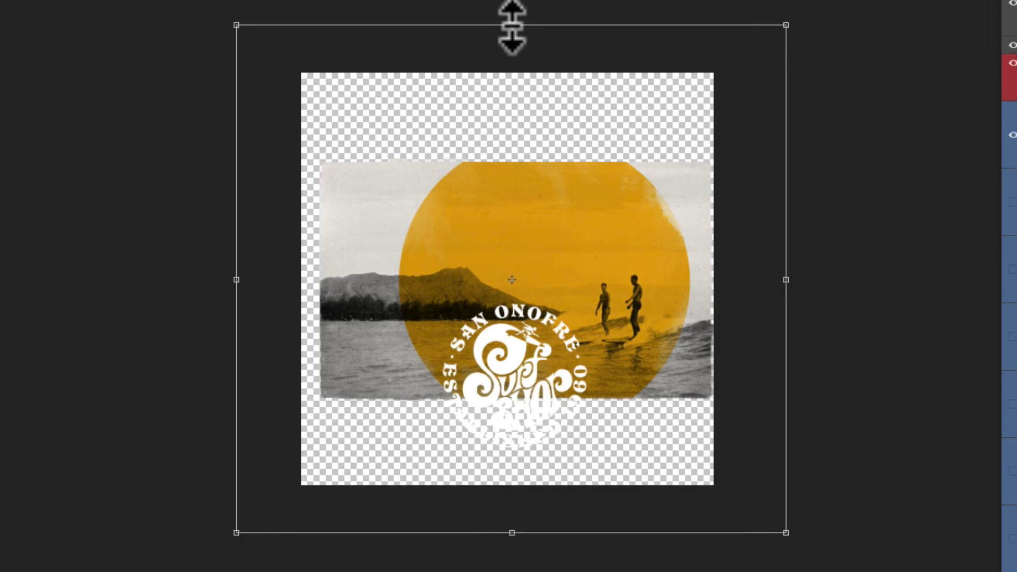
{"action": "key", "text": "Return"}
{"action": "key", "text": "z"}
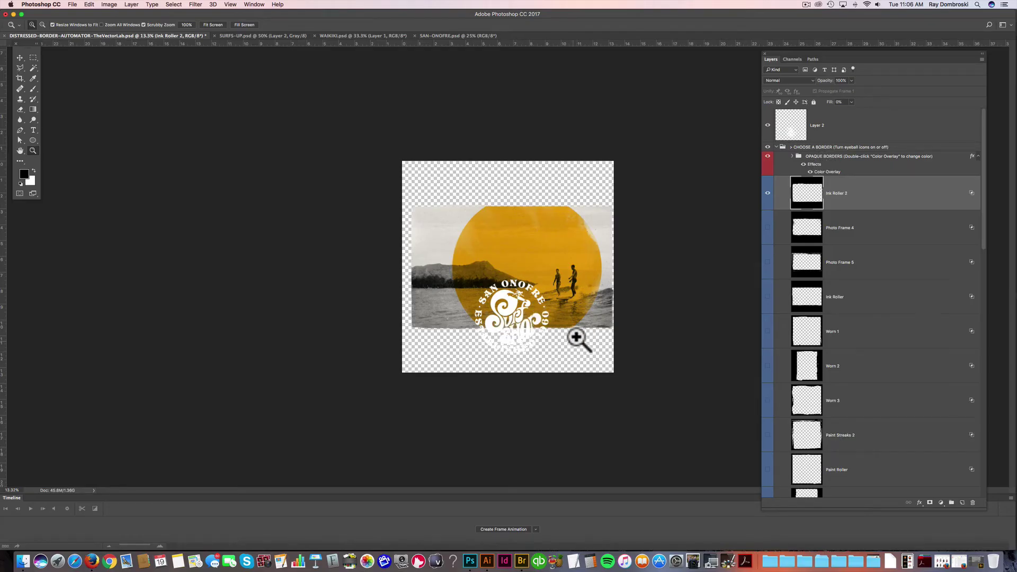
Hide the San Onofre logo and place the SURFS UP! lettering from SURFS-UP.psd on the yellow circle.
{"action": "left_click", "coordinate": [768, 126]}
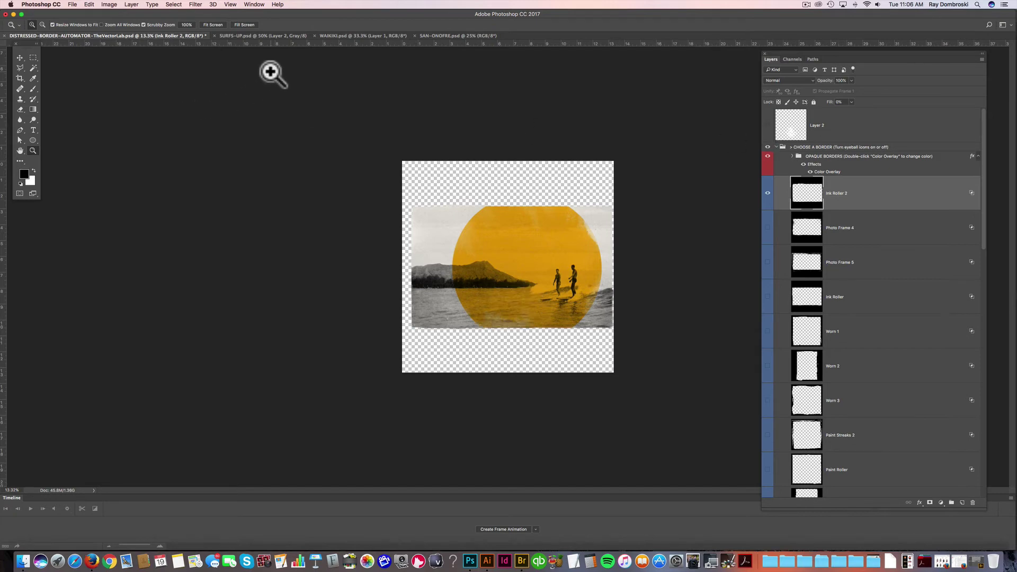
{"action": "left_click", "coordinate": [296, 35]}
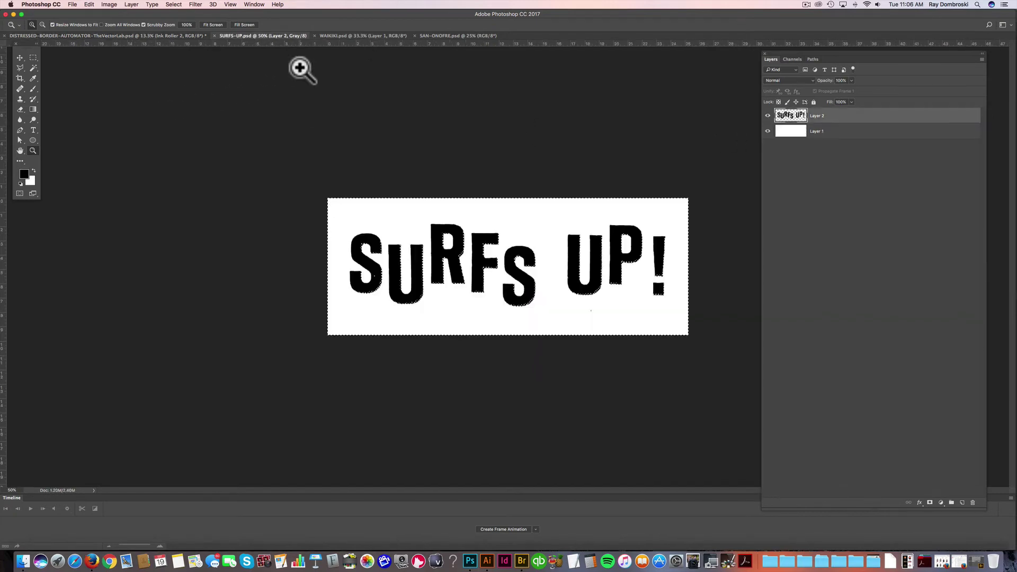
{"action": "key", "text": "super+c"}
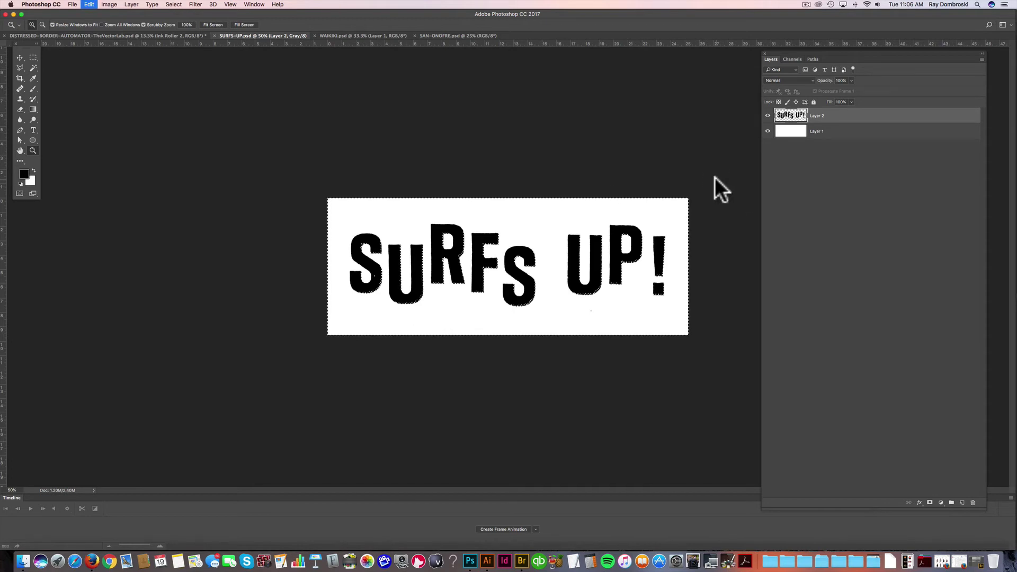
{"action": "left_click_drag", "start_coordinate": [720, 189], "coordinate": [840, 136]}
{"action": "left_click_drag", "start_coordinate": [518, 291], "coordinate": [543, 255]}
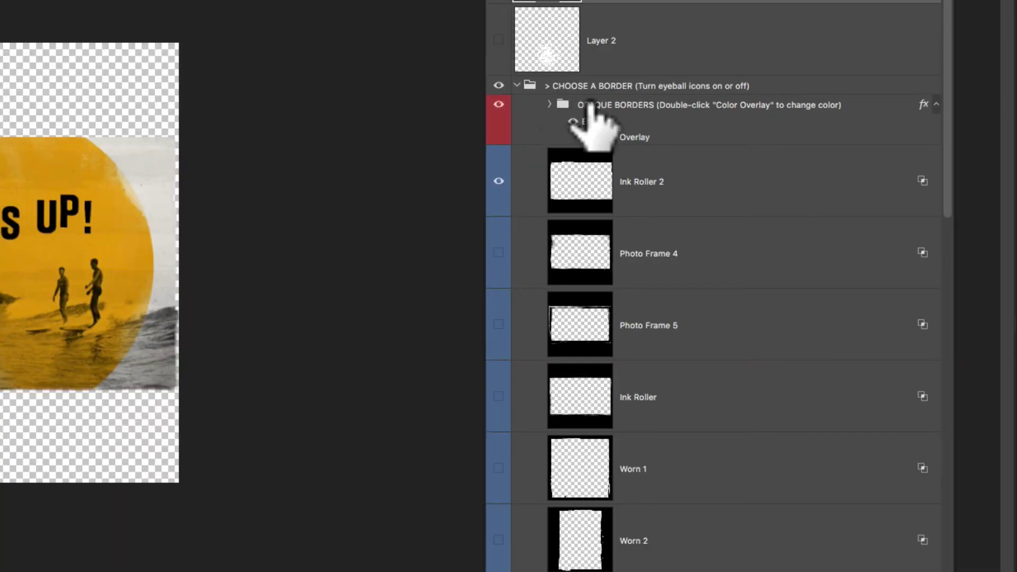
Expand the OPAQUE BORDERS group and show the Photo Frame 1 border.
{"action": "left_click", "coordinate": [550, 105]}
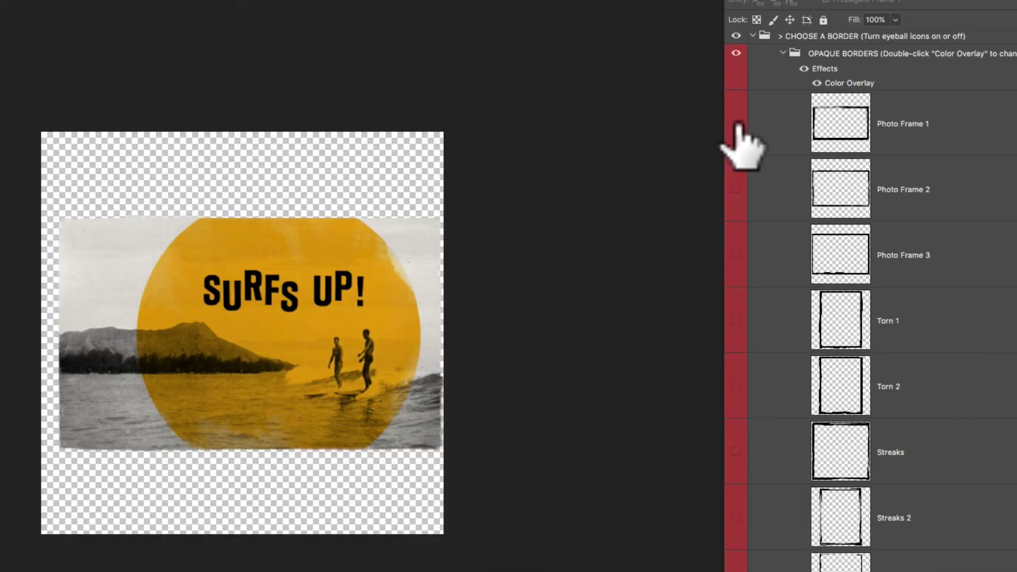
{"action": "left_click", "coordinate": [736, 124]}
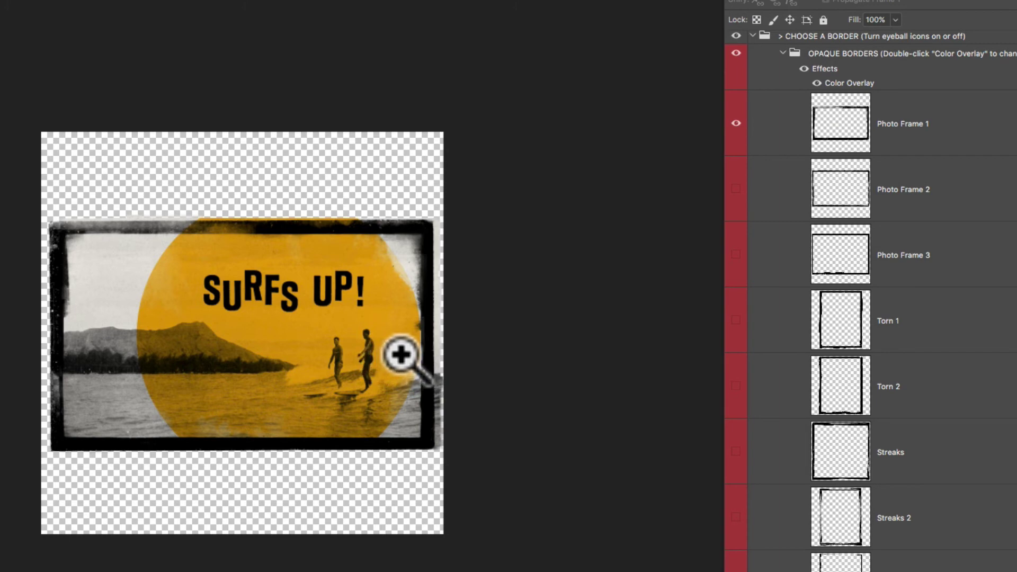
{"action": "left_click", "coordinate": [356, 345]}
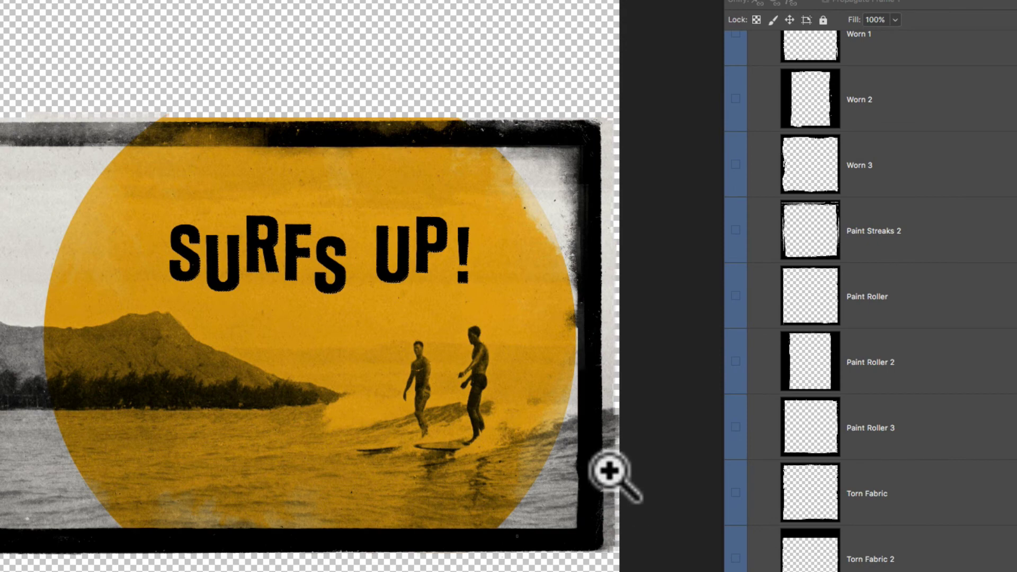
{"action": "scroll", "coordinate": [932, 418], "scroll_direction": "up", "scroll_amount": 8}
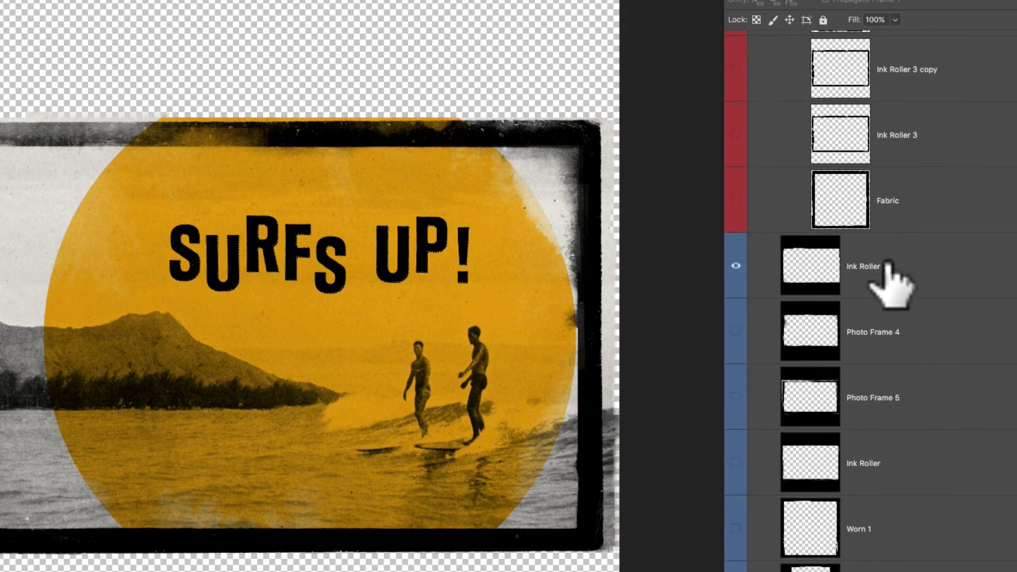
Free-transform the Ink Roller 2 border so its top, bottom and right edges fit the photo.
{"action": "left_click", "coordinate": [890, 273]}
{"action": "left_click", "coordinate": [507, 301], "text": "alt"}
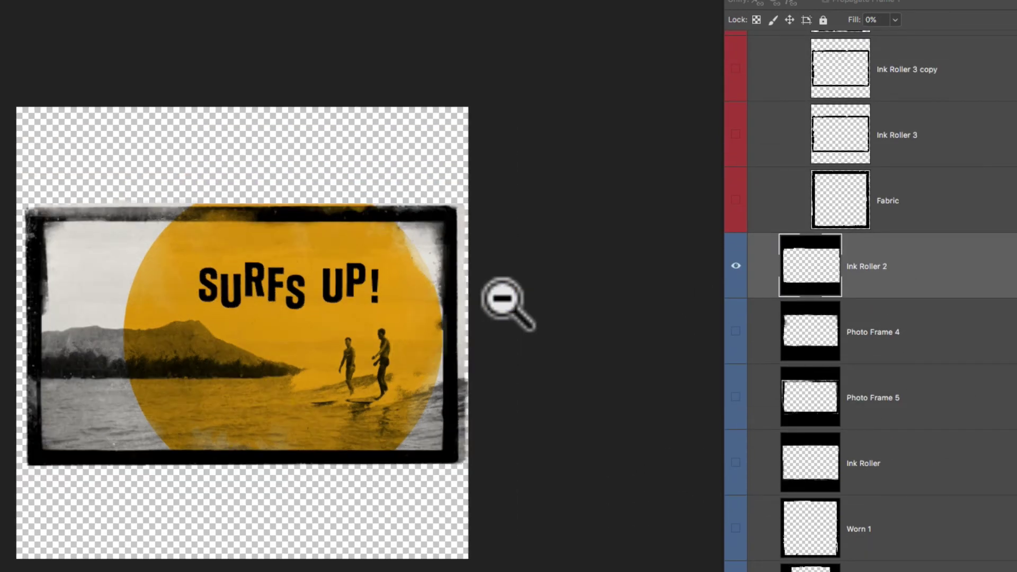
{"action": "left_click", "coordinate": [503, 299]}
{"action": "key", "text": "ctrl+t"}
{"action": "left_click_drag", "start_coordinate": [688, 281], "coordinate": [687, 282]}
{"action": "left_click_drag", "start_coordinate": [413, 21], "coordinate": [412, 27]}
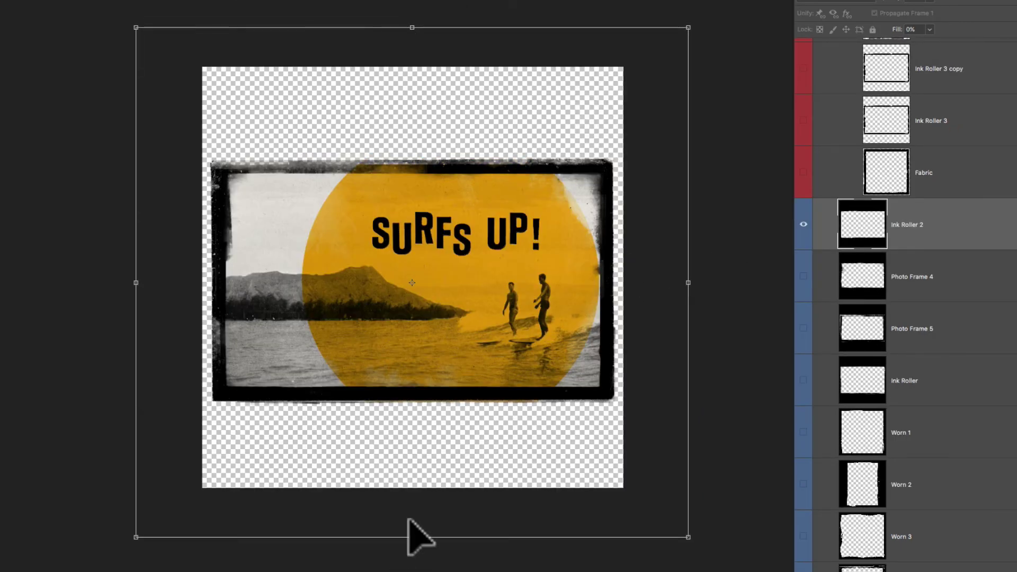
{"action": "left_click_drag", "start_coordinate": [412, 537], "coordinate": [412, 529]}
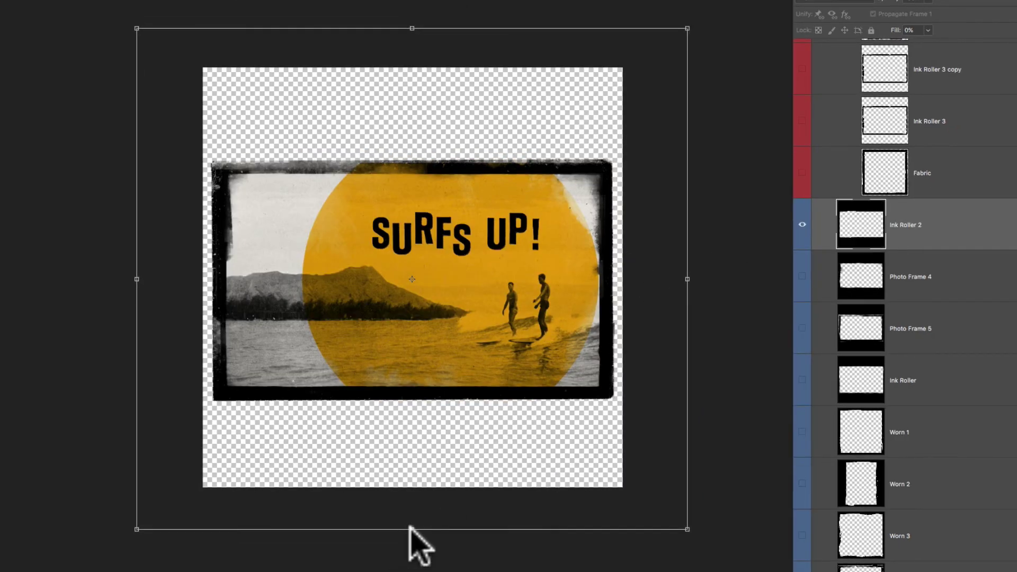
{"action": "key", "text": "Return"}
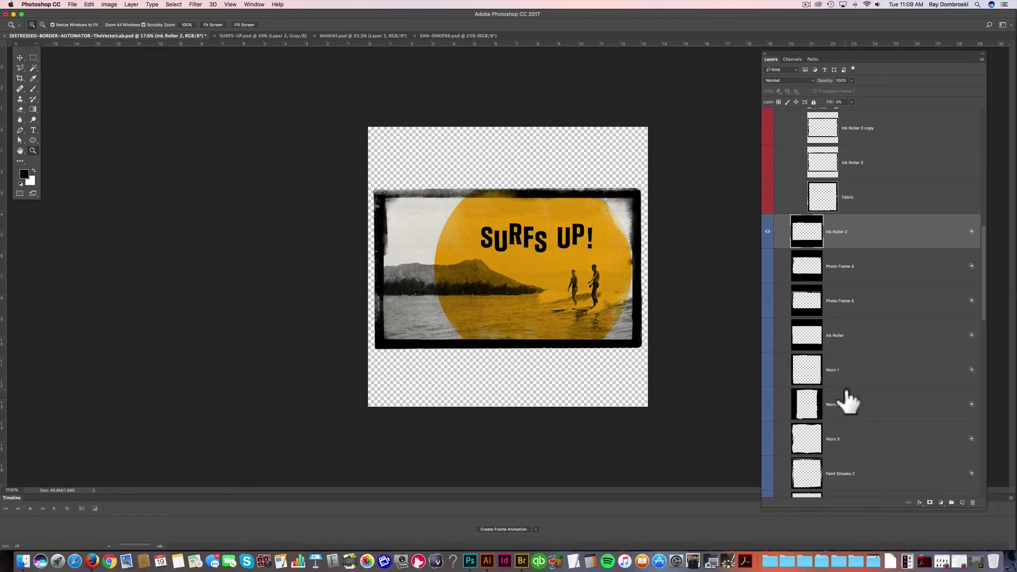
Turn on the background colour fill layer and set its colour to white.
{"action": "scroll", "coordinate": [919, 479], "scroll_direction": "down", "scroll_amount": 5}
{"action": "left_click", "coordinate": [768, 481]}
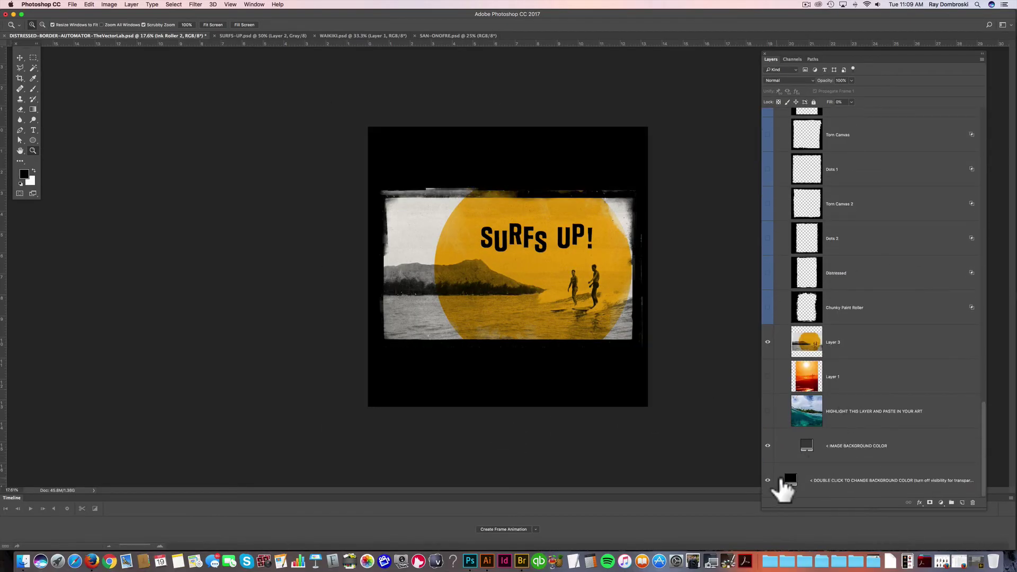
{"action": "double_click", "coordinate": [790, 480]}
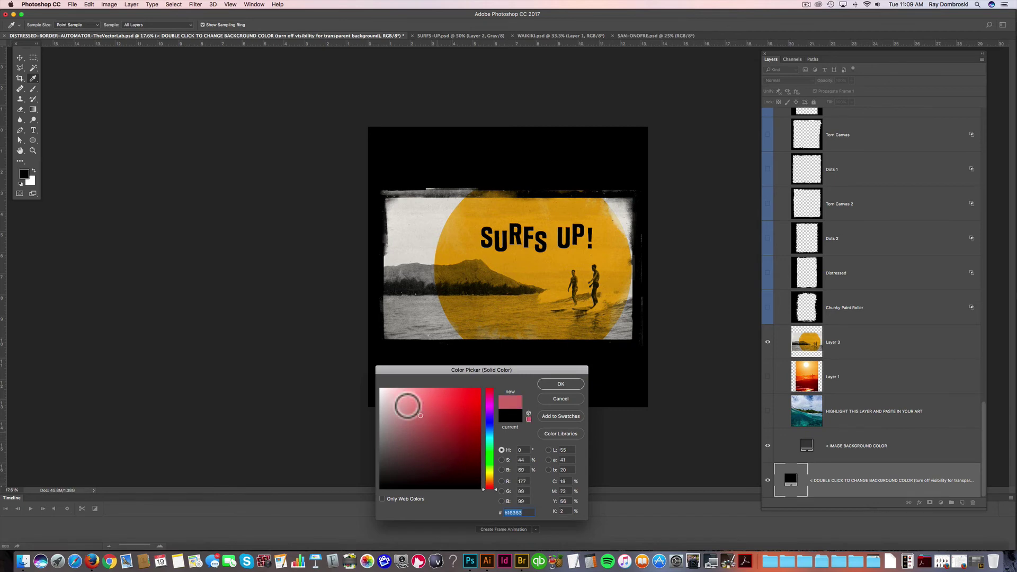
{"action": "left_click_drag", "start_coordinate": [408, 406], "coordinate": [346, 358]}
{"action": "left_click", "coordinate": [561, 384]}
{"action": "left_click", "coordinate": [565, 248]}
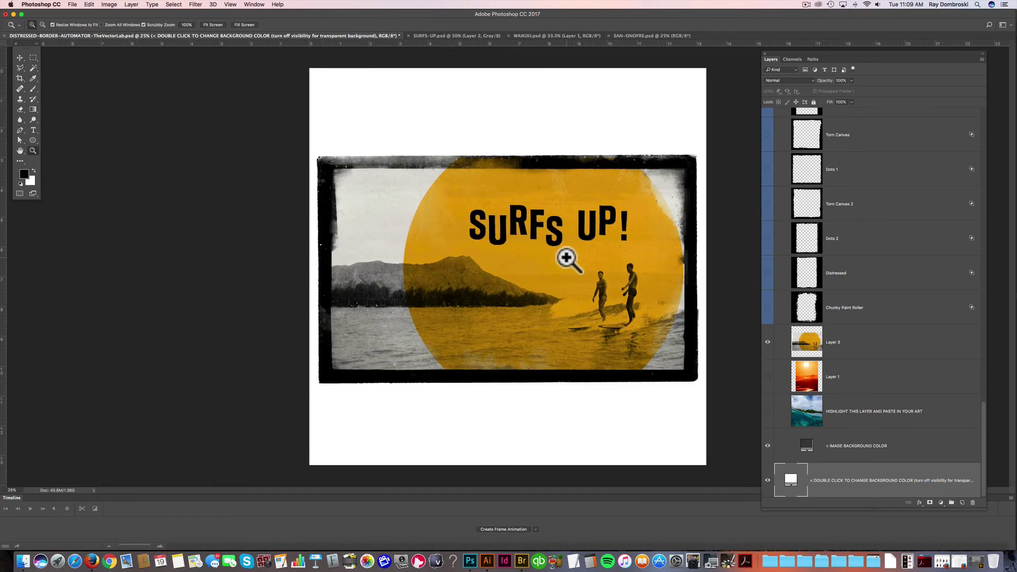
{"action": "scroll", "coordinate": [844, 233], "scroll_direction": "up", "scroll_amount": 5}
{"action": "scroll", "coordinate": [846, 236], "scroll_direction": "up", "scroll_amount": 10}
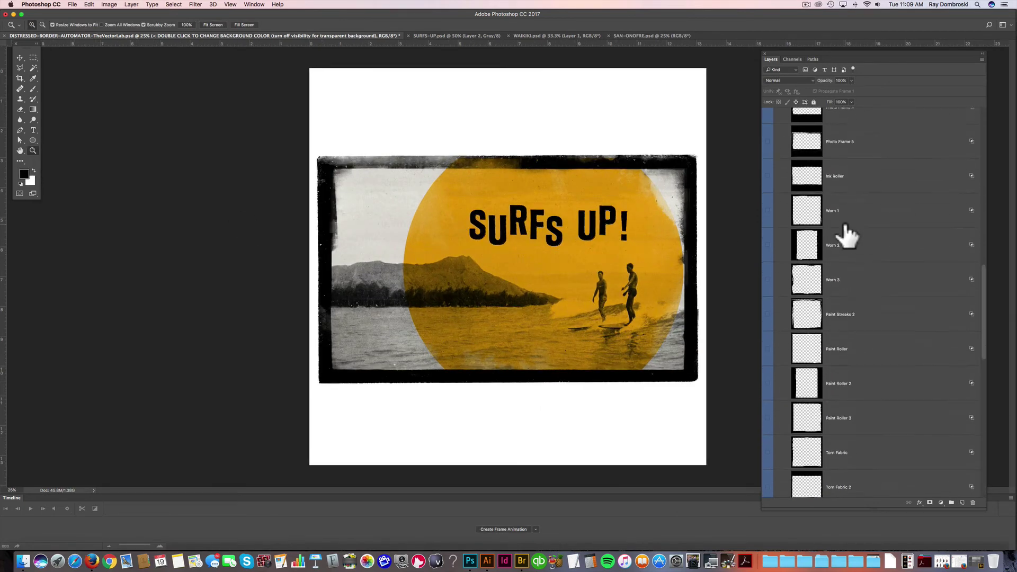
Change the OPAQUE BORDERS Color Overlay from black to dark warm brown #33302e.
{"action": "scroll", "coordinate": [845, 235], "scroll_direction": "up", "scroll_amount": 3}
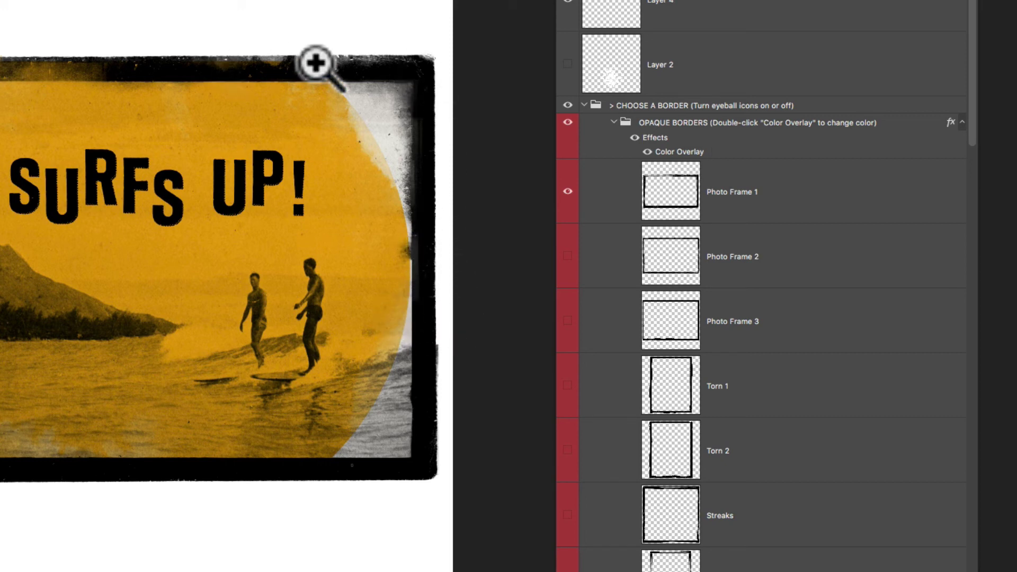
{"action": "left_click", "coordinate": [672, 152]}
{"action": "double_click", "coordinate": [673, 152]}
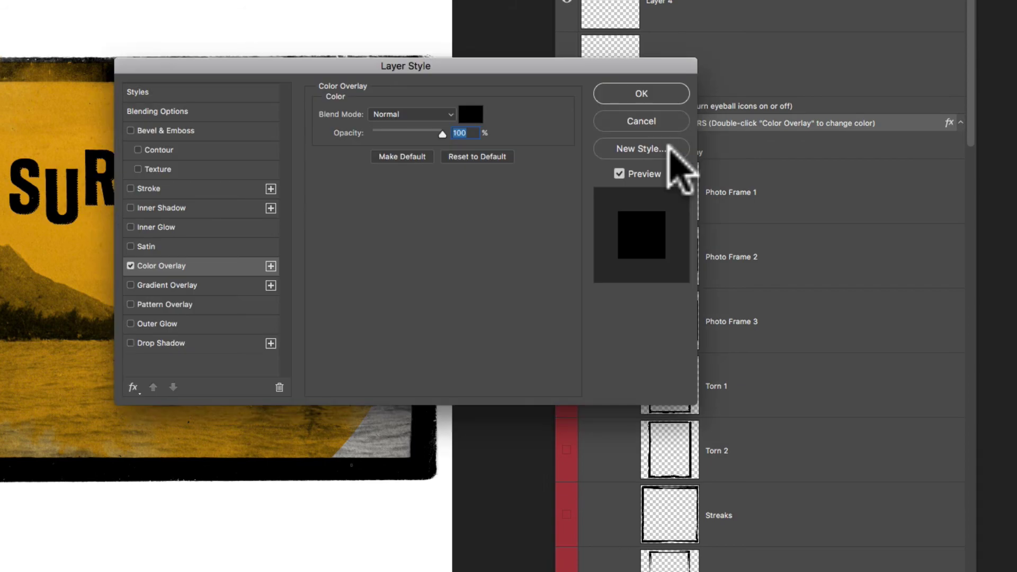
{"action": "left_click", "coordinate": [471, 113]}
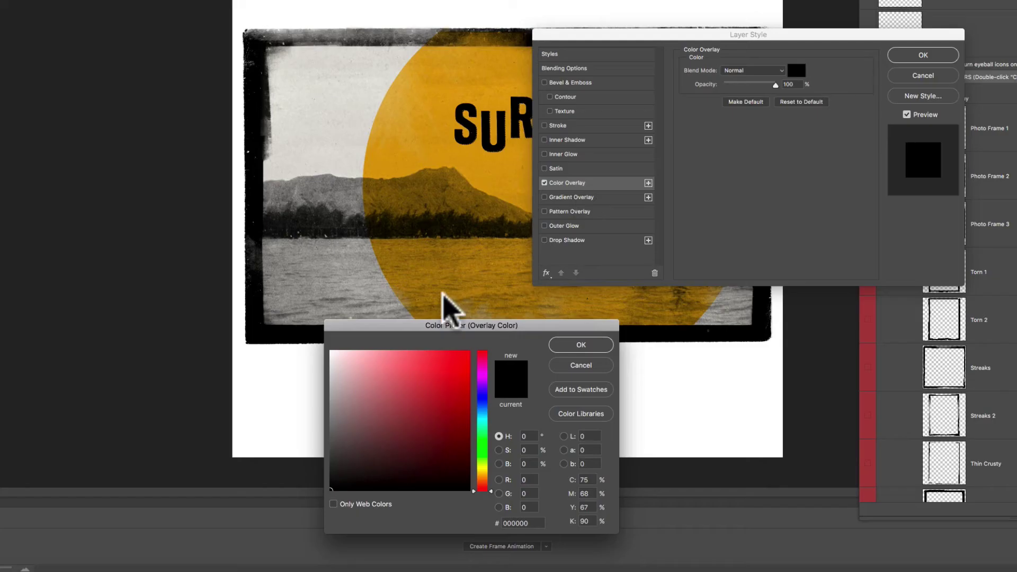
{"action": "left_click_drag", "start_coordinate": [366, 402], "coordinate": [256, 277]}
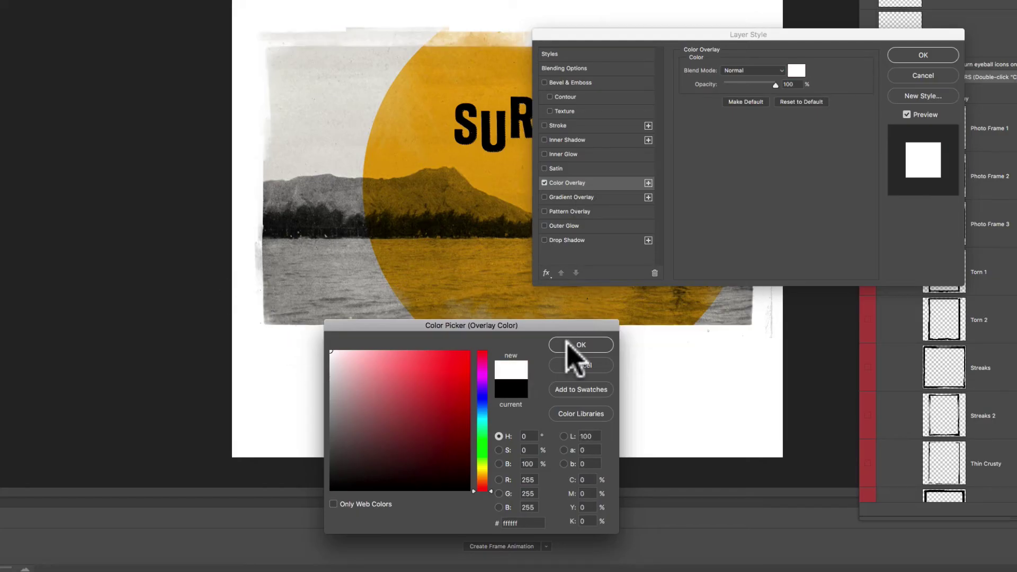
{"action": "left_click_drag", "start_coordinate": [336, 409], "coordinate": [469, 472]}
{"action": "left_click", "coordinate": [479, 483]}
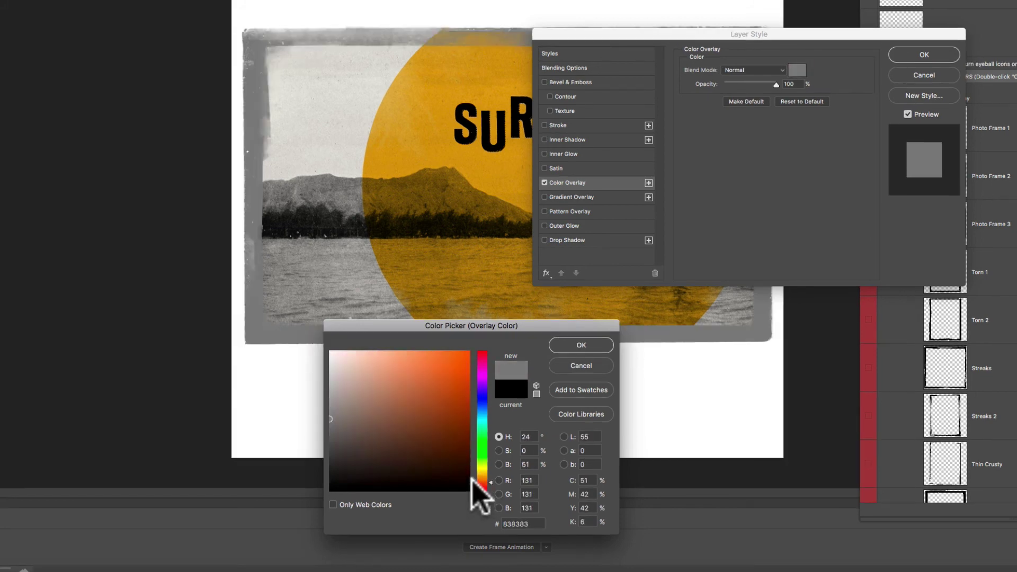
{"action": "left_click", "coordinate": [342, 444]}
{"action": "left_click_drag", "start_coordinate": [342, 444], "coordinate": [342, 463]}
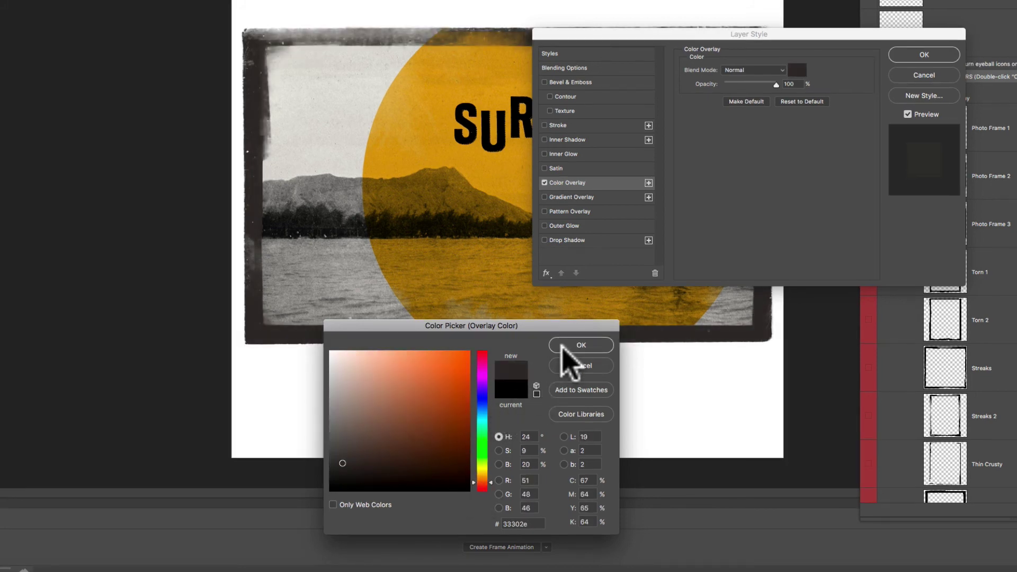
{"action": "left_click", "coordinate": [579, 344]}
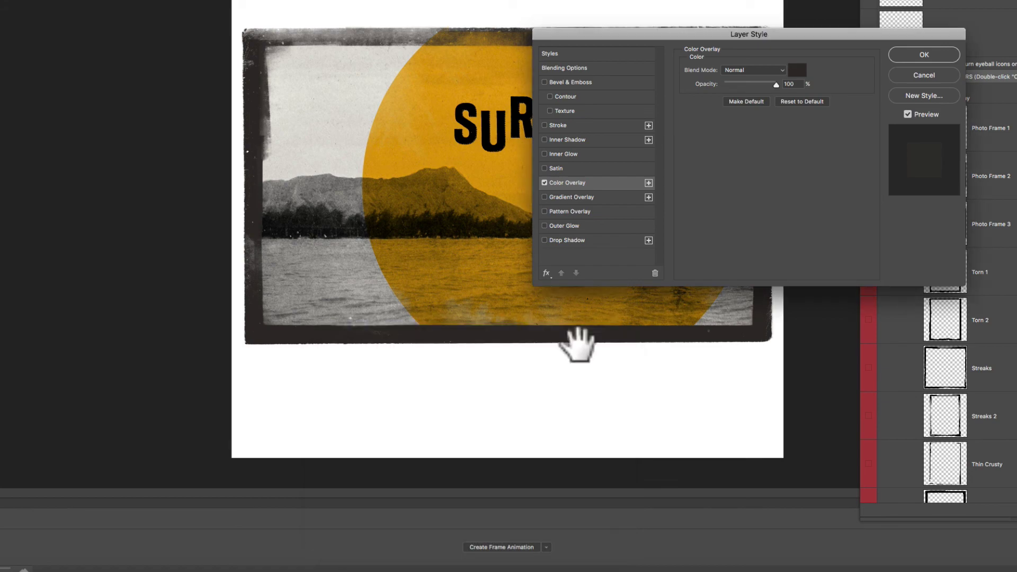
{"action": "left_click", "coordinate": [907, 53]}
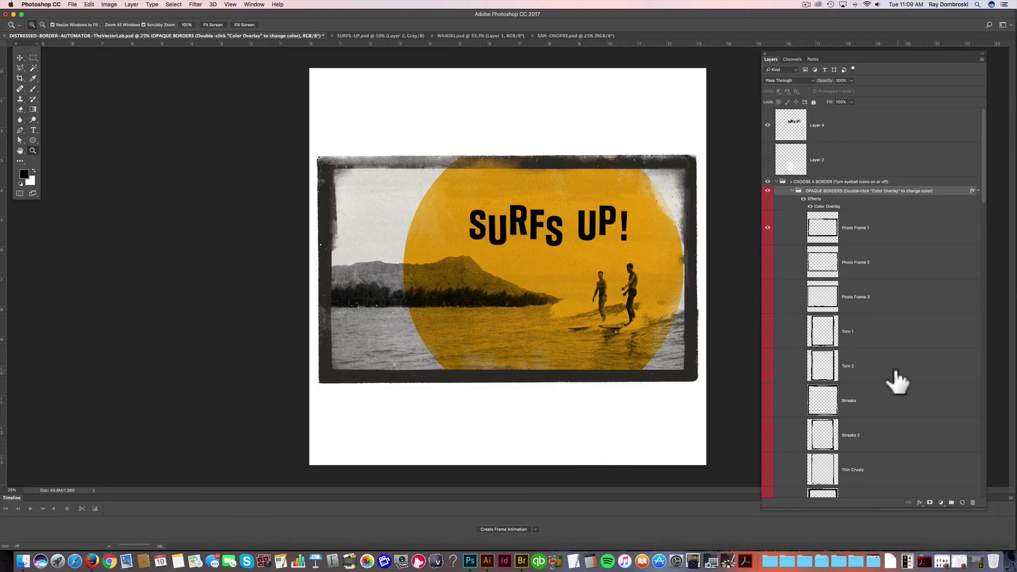